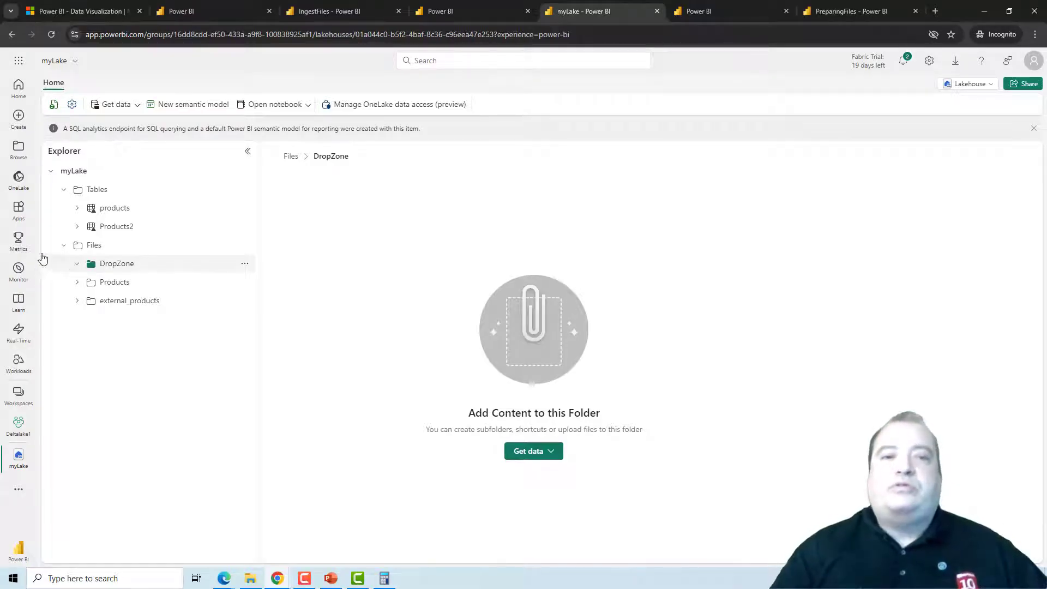
Review the IngestFiles notebook code: the delete_files_in_folder function, the schema definition, and the cell loading Files/DropZone into Tables/Products2
left_click(335, 4)
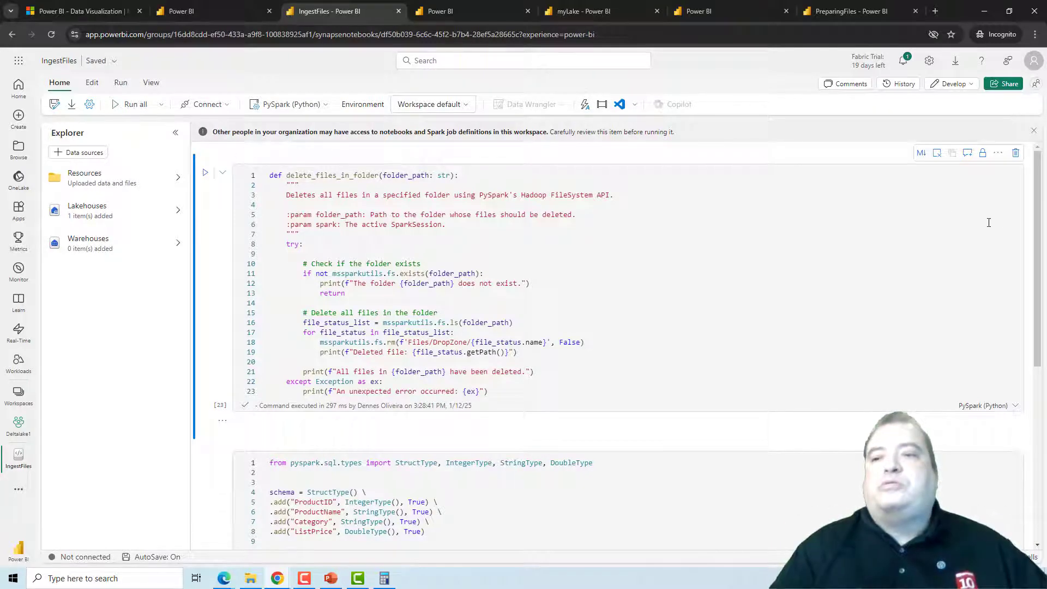
left_click_drag(1037, 200, 1030, 336)
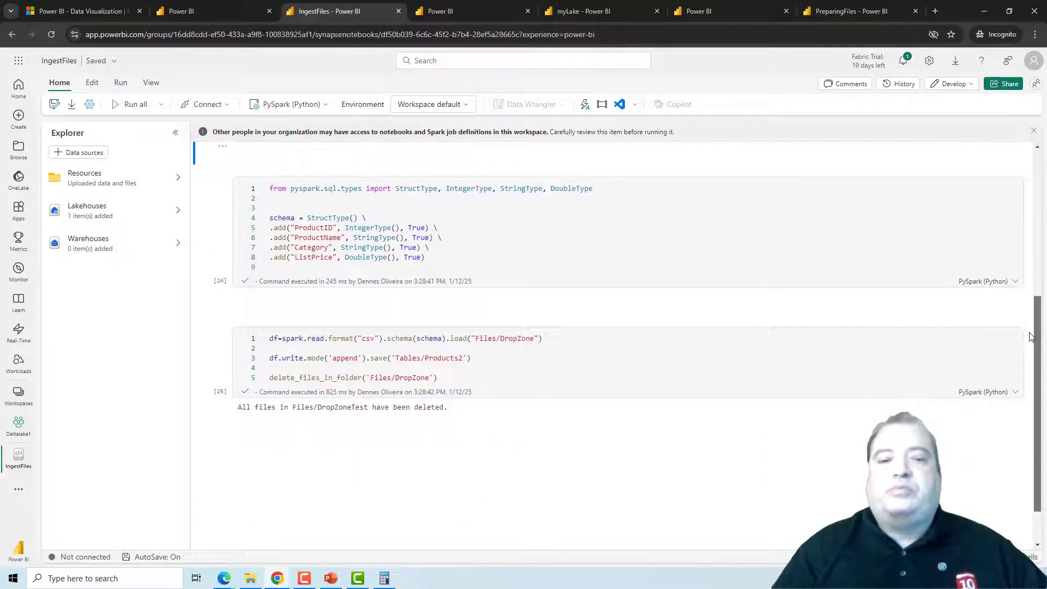
left_click(509, 339)
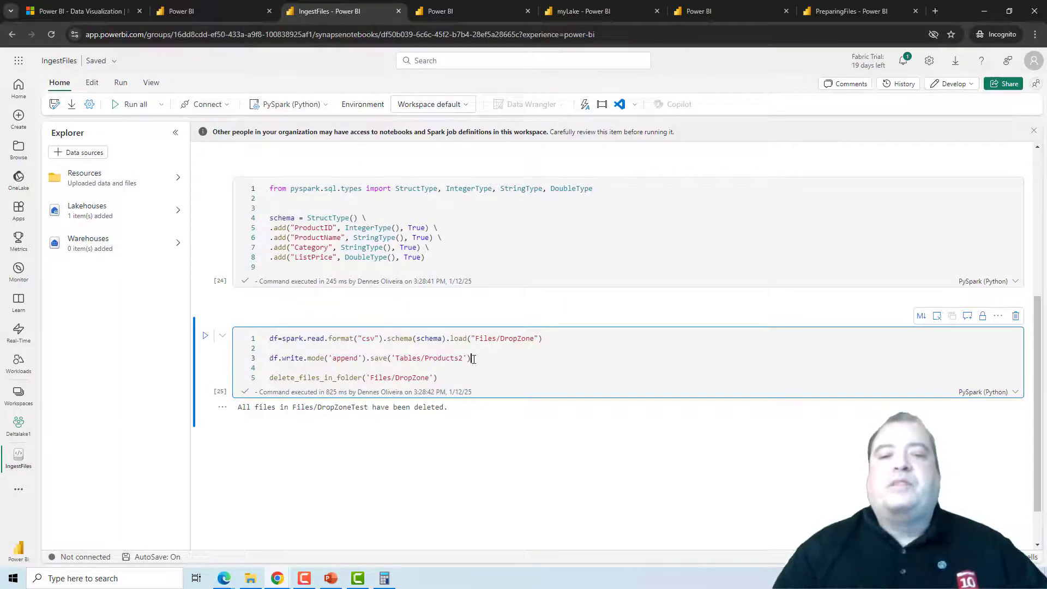
left_click(443, 378)
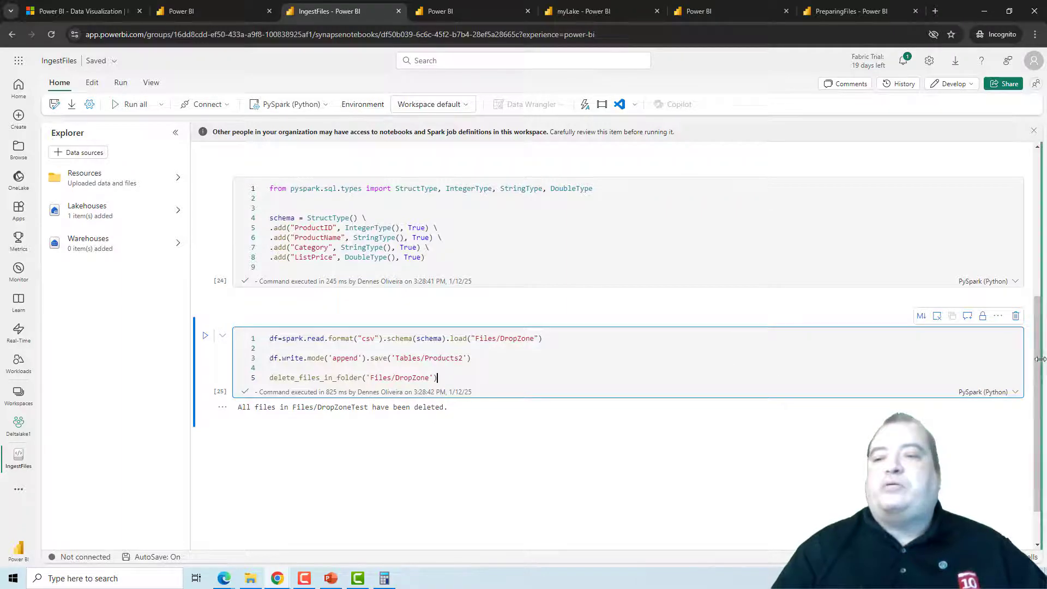
scroll(913, 264, "up", 5)
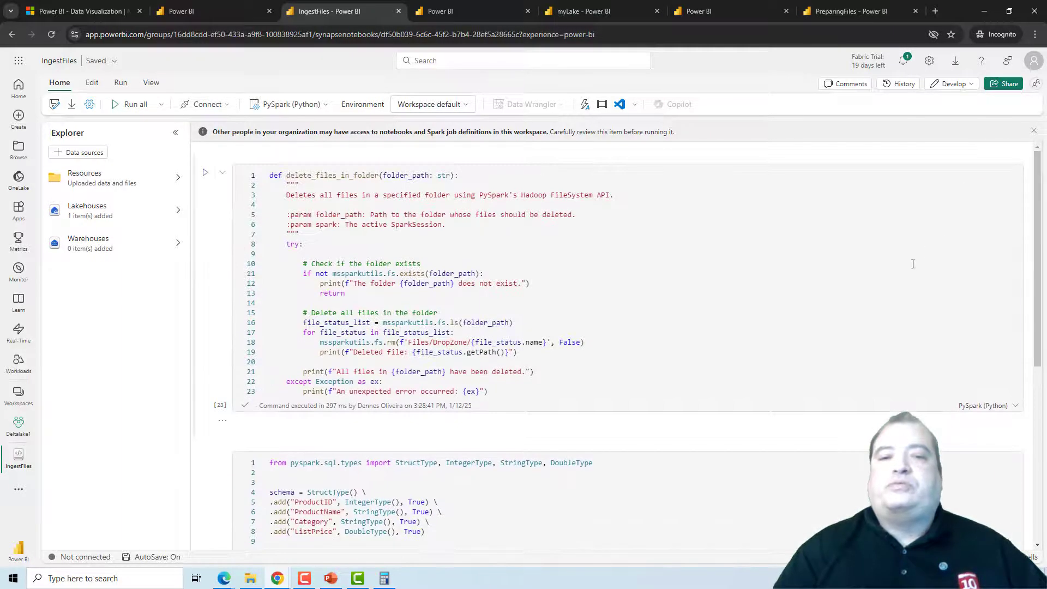
left_click(913, 264)
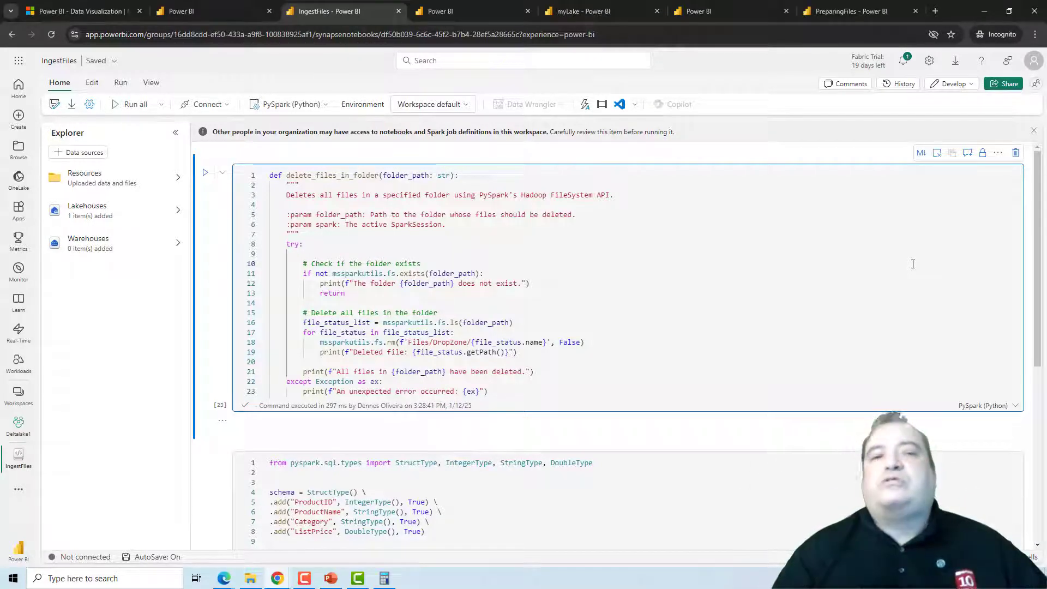
left_click(852, 336)
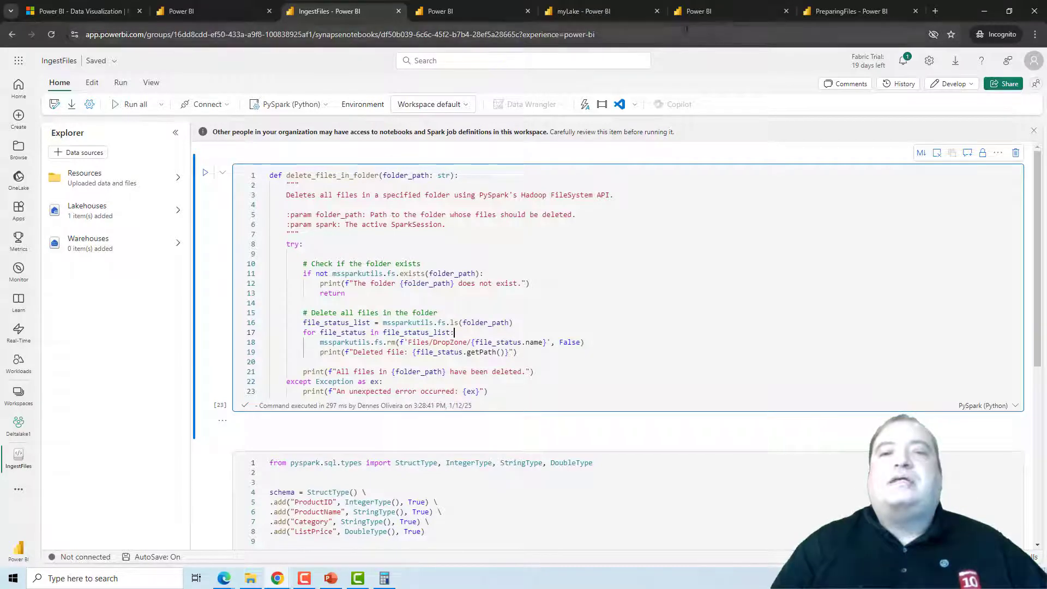
Run only the query "select count(*) from Products2" in SQL query 1 of the myLake SQL analytics endpoint
left_click(698, 11)
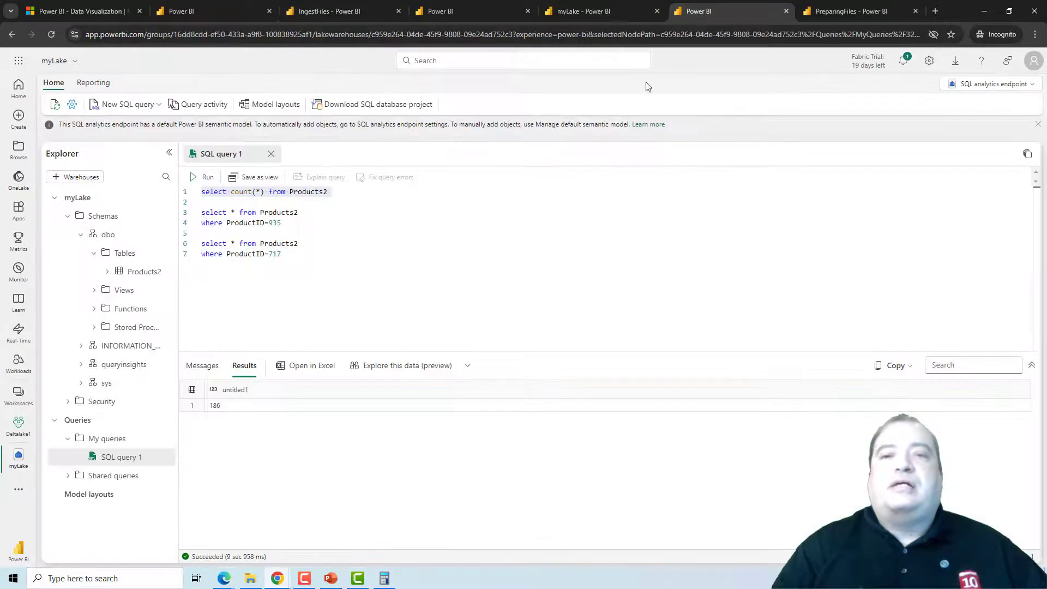
left_click(474, 271)
left_click_drag(333, 193, 201, 192)
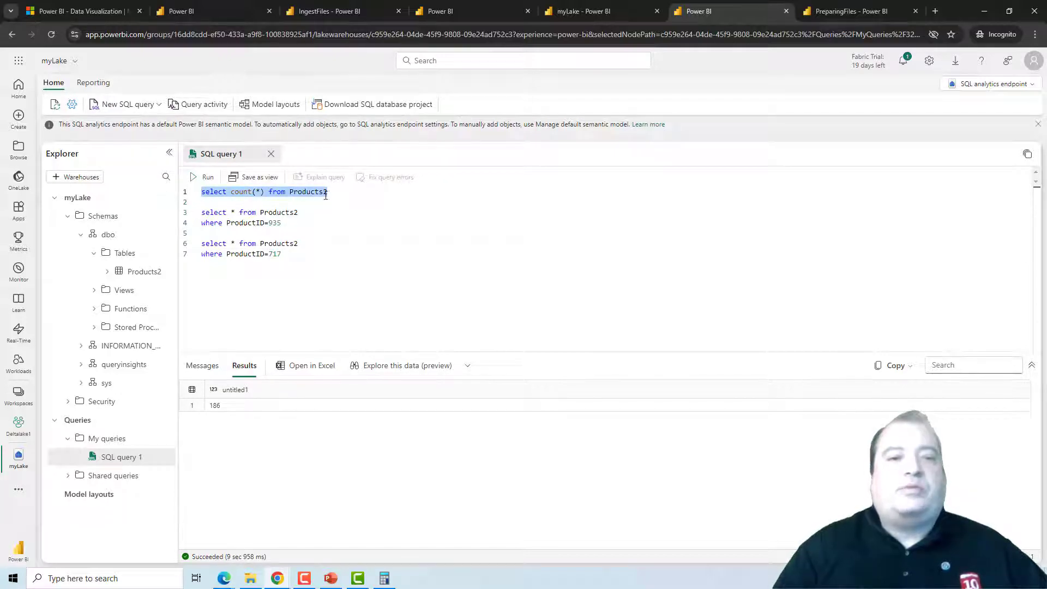
left_click(334, 199)
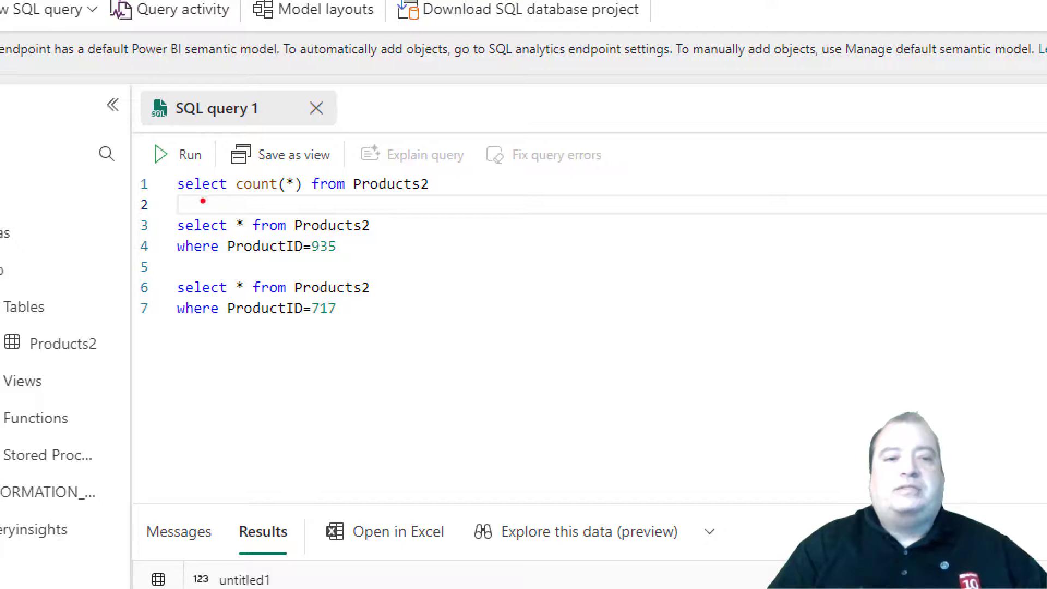
mouse_move(178, 203)
left_mouse_down()
mouse_move(447, 203)
mouse_move(237, 184)
mouse_move(149, 162)
left_mouse_up()
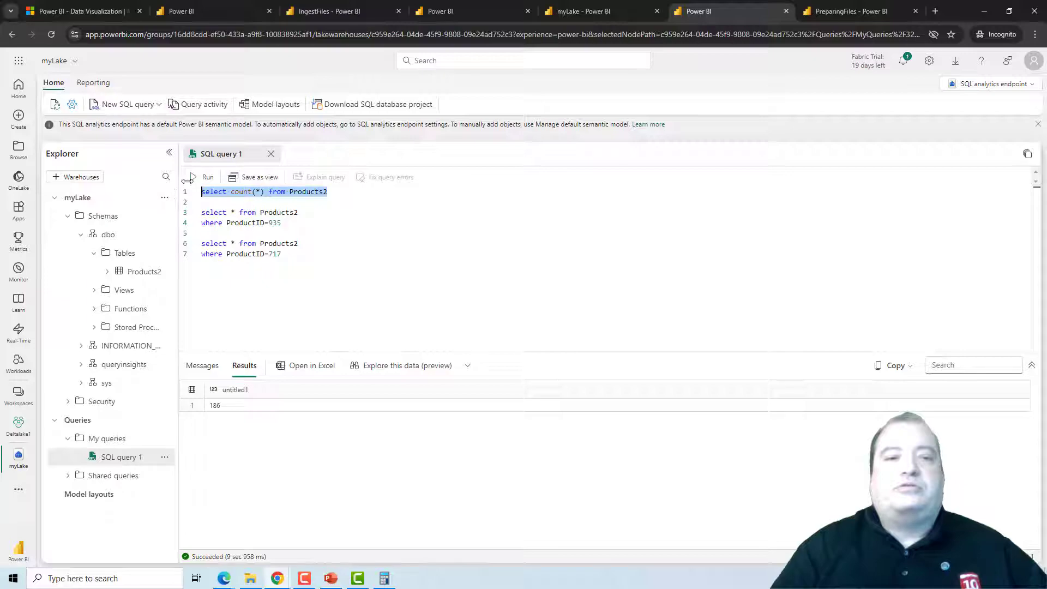
left_click(201, 177)
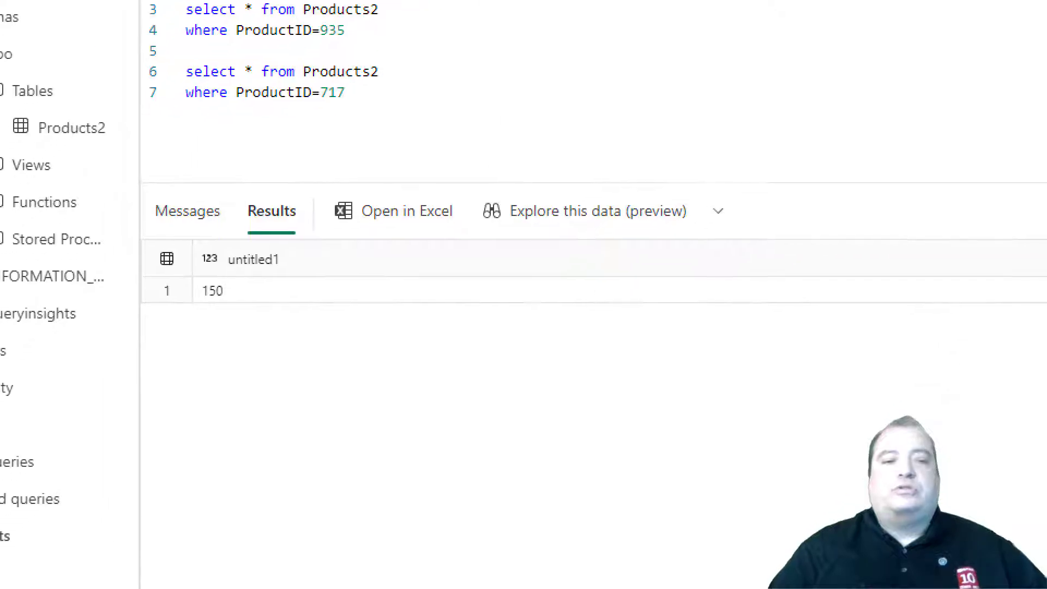
mouse_move(148, 318)
left_mouse_down()
mouse_move(309, 319)
mouse_move(278, 228)
mouse_move(124, 256)
mouse_move(244, 338)
mouse_move(344, 298)
left_mouse_up()
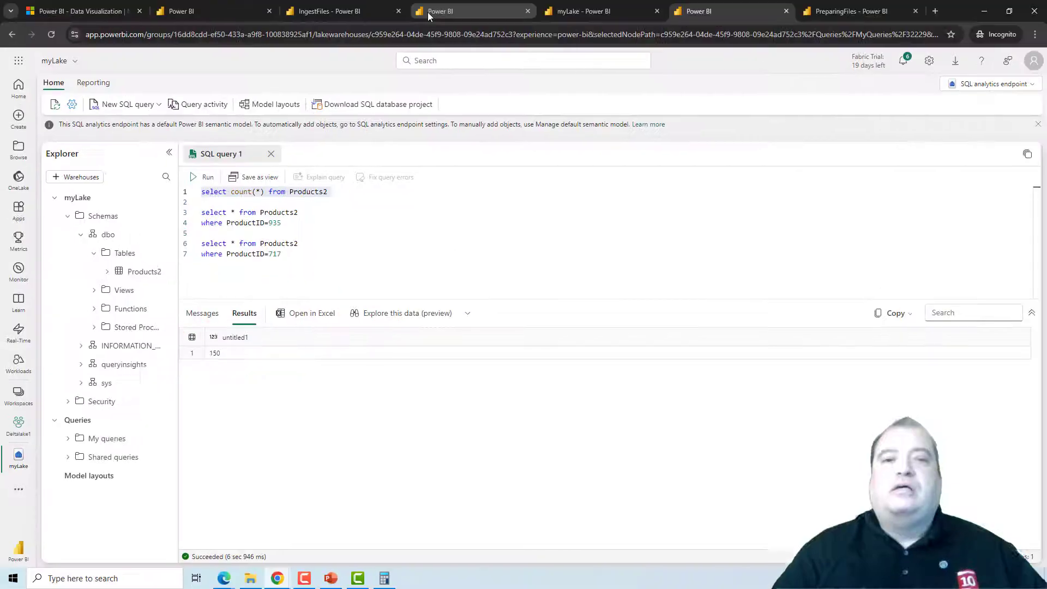
From the Deltalake1 workspace, go to the Real-Time hub and open OneLake events under Fabric events
left_click(428, 12)
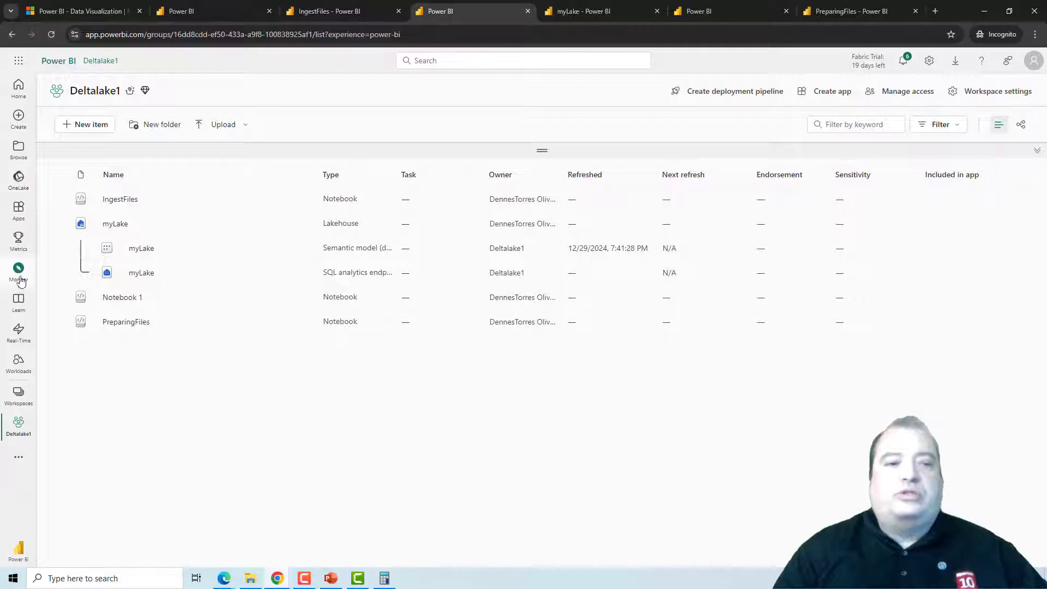
left_click(18, 331)
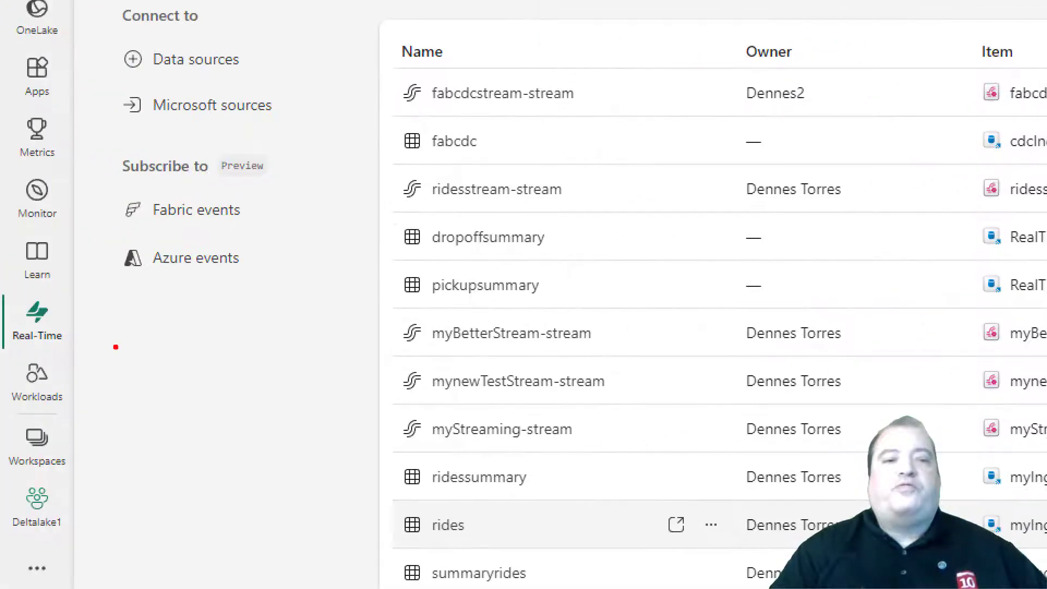
left_click_drag(108, 229, 277, 236)
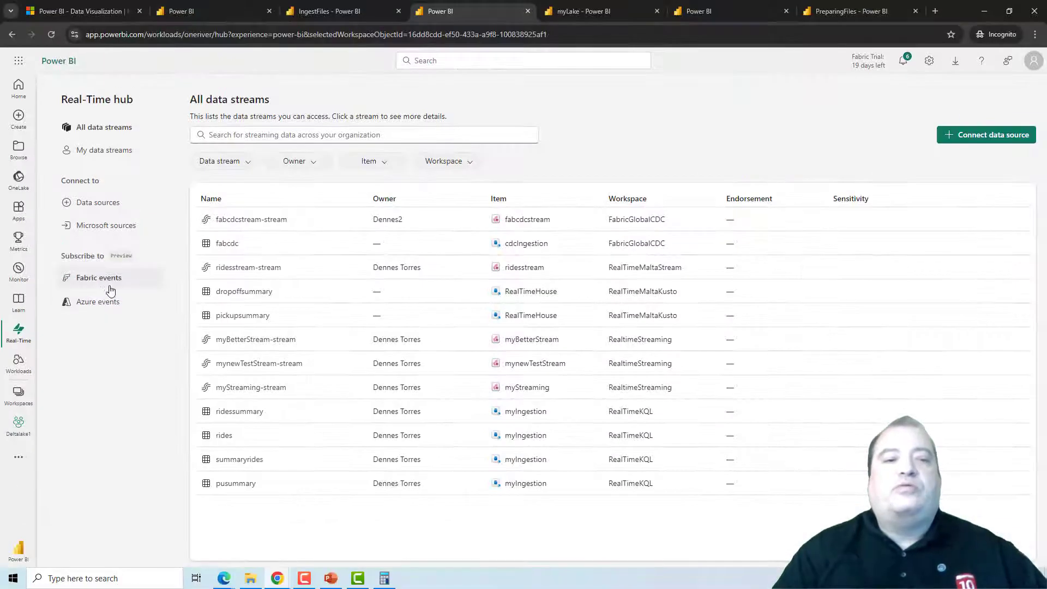
left_click(208, 219)
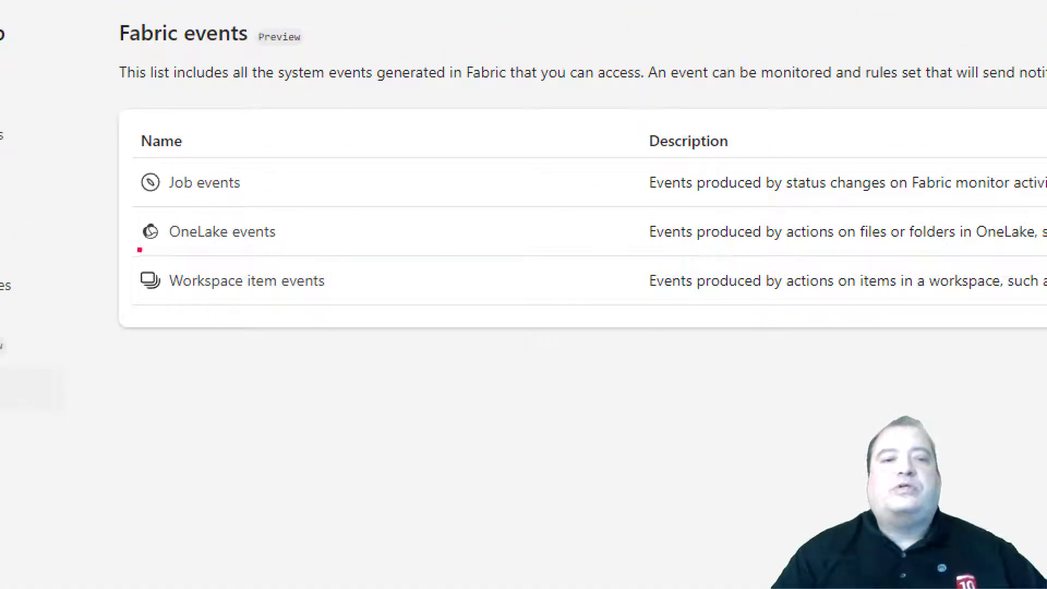
mouse_move(140, 249)
left_mouse_down()
mouse_move(233, 254)
mouse_move(306, 230)
mouse_move(224, 206)
mouse_move(109, 214)
mouse_move(150, 248)
left_mouse_up()
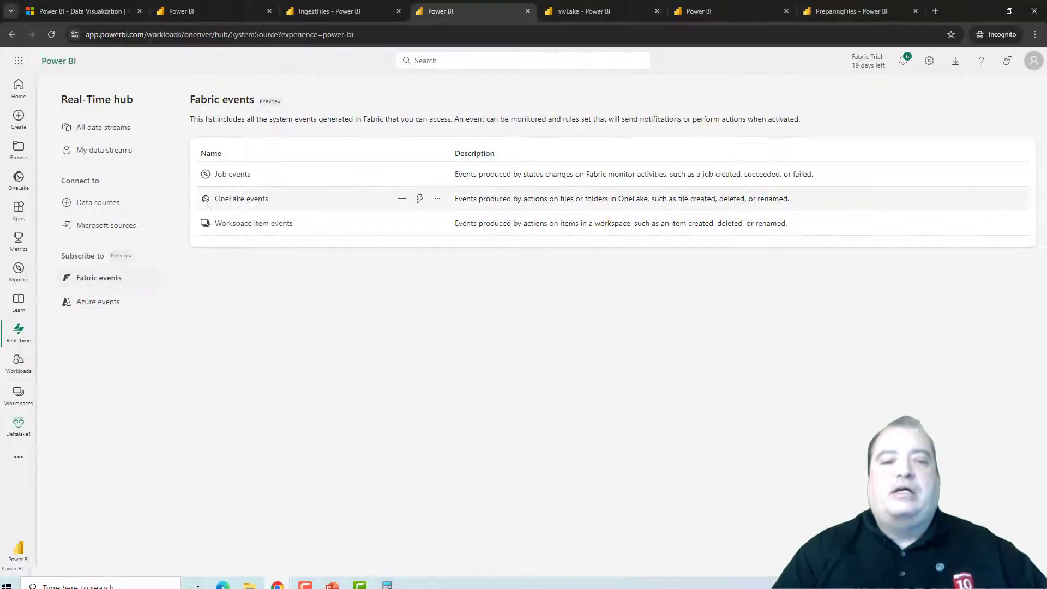
left_click(240, 202)
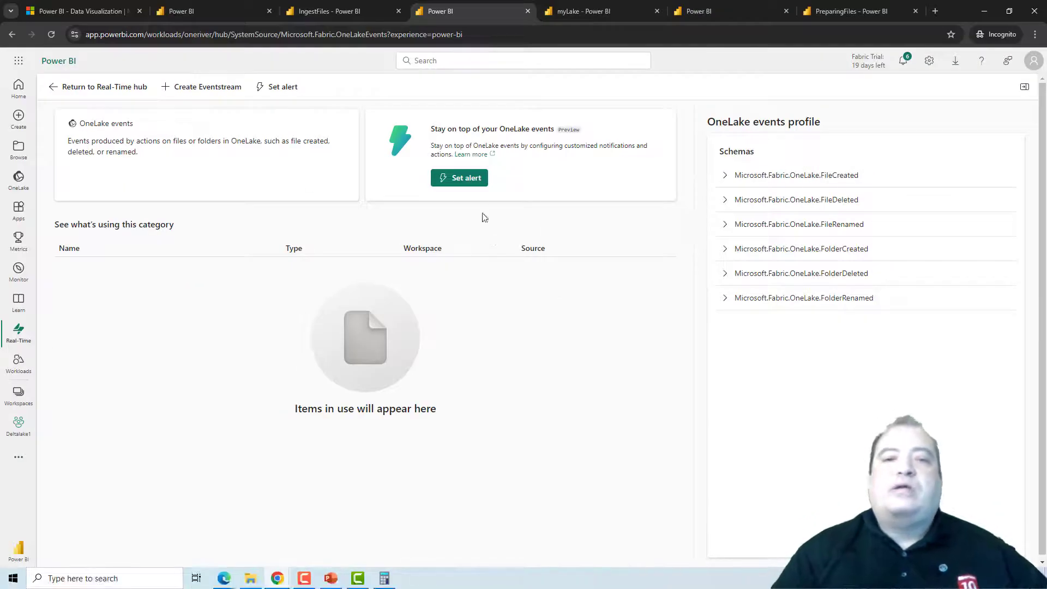
Start an alert on OneLake events and limit its source event types to Microsoft.Fabric.OneLake.FileCreated
left_click(466, 178)
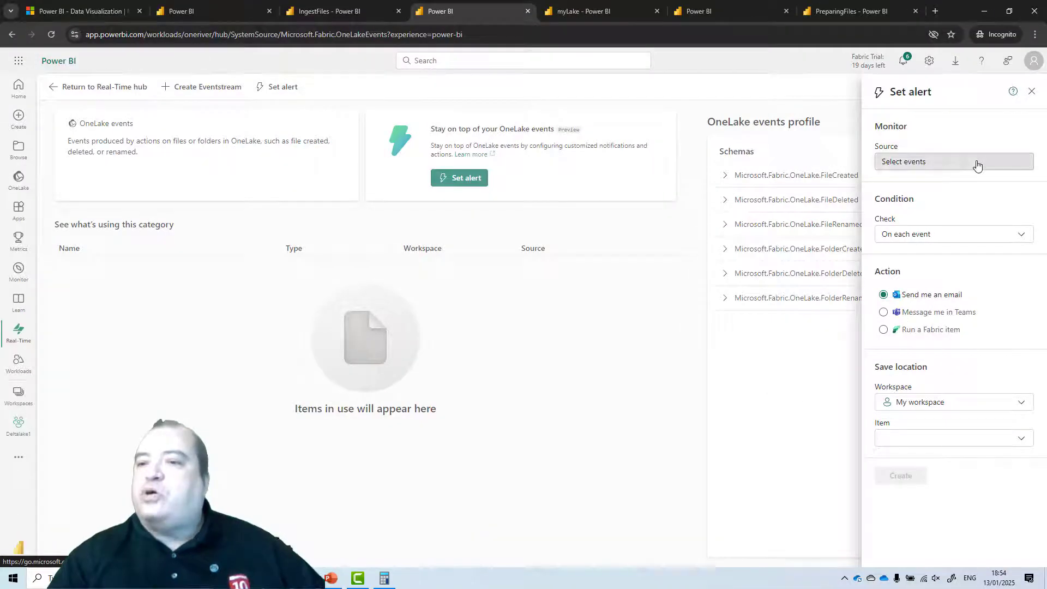
right_click(976, 163)
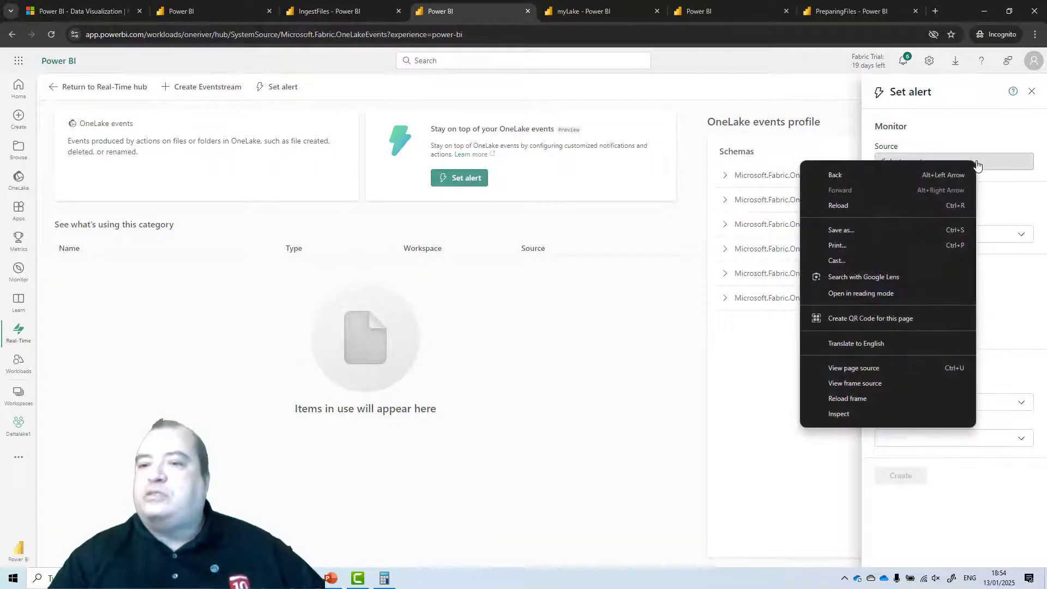
key("Escape")
left_click(1023, 162)
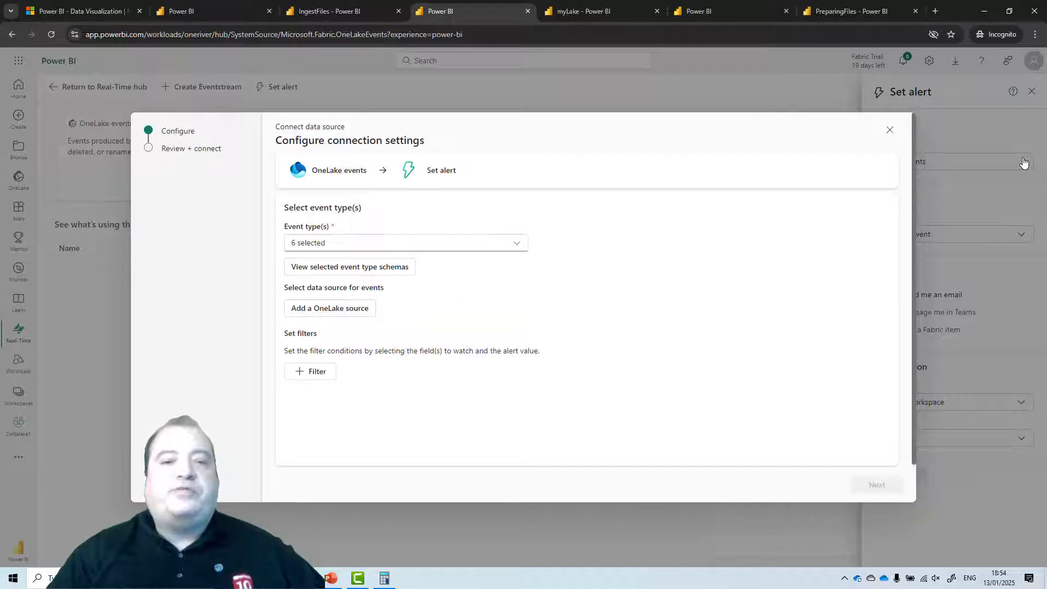
left_click(516, 243)
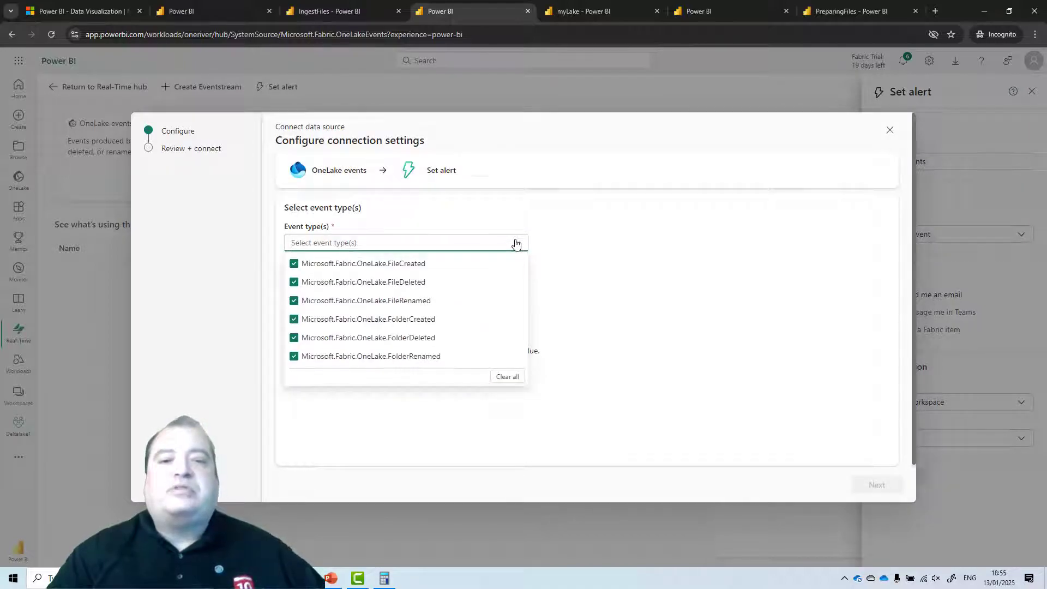
left_click(294, 283)
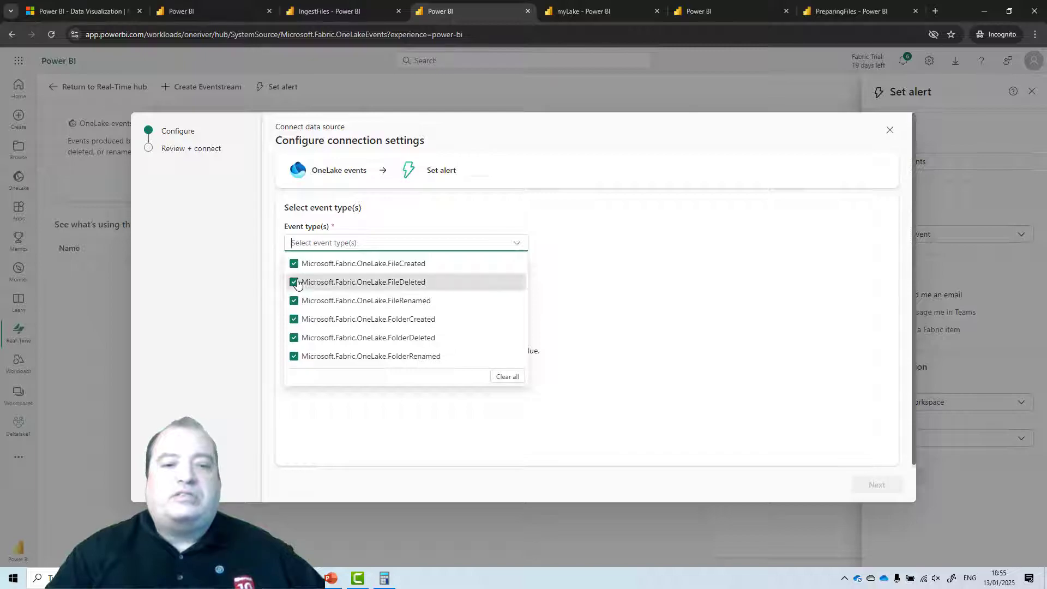
left_click(294, 301)
left_click(295, 321)
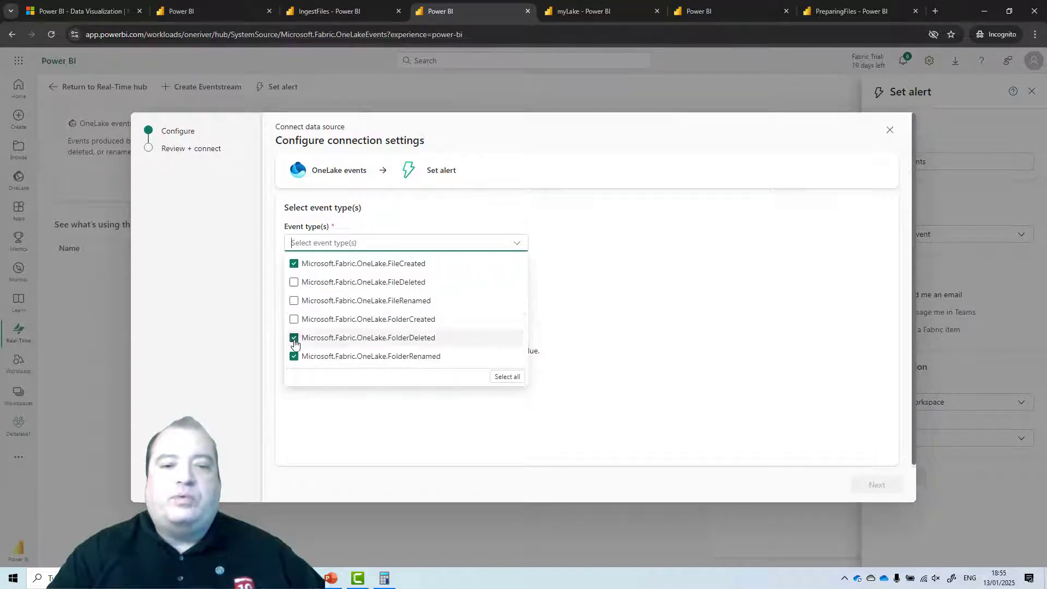
left_click(294, 339)
left_click(295, 356)
left_click(564, 318)
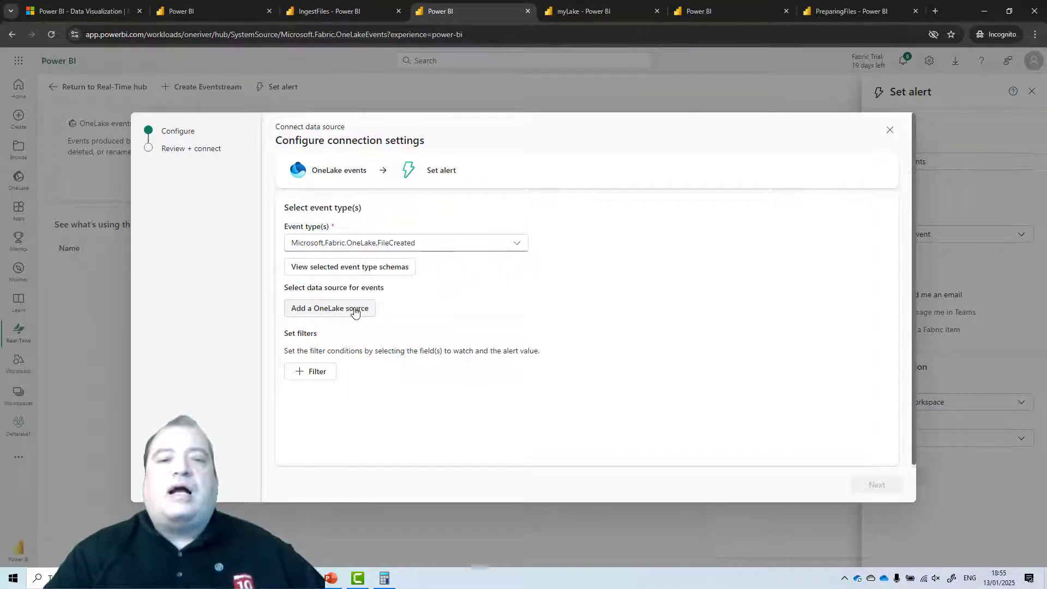
Add the Files/DropZone folder of the myLake lakehouse as the alert's OneLake source and save the connection
left_click(357, 309)
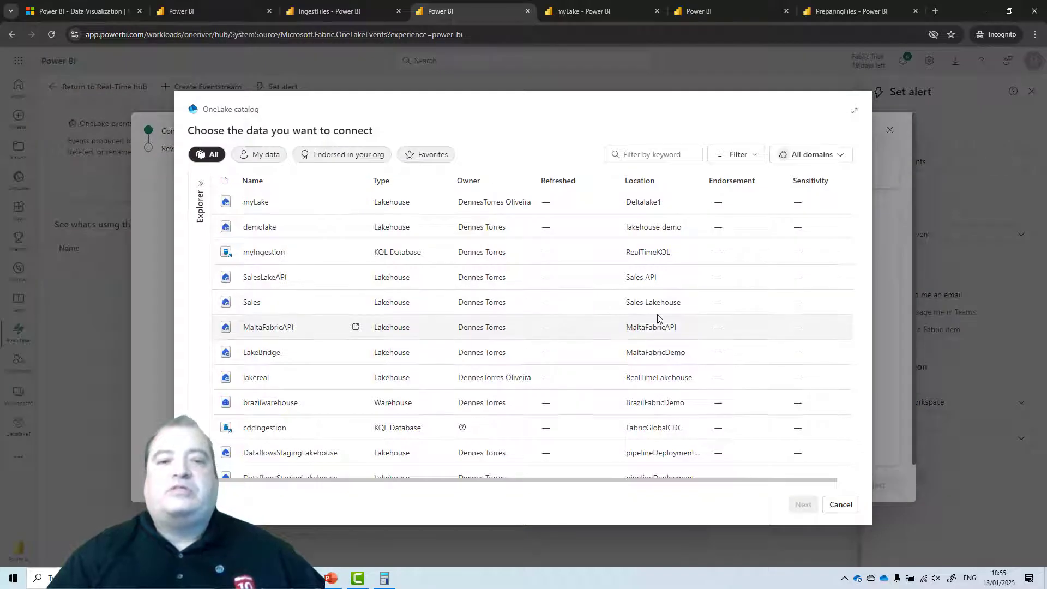
left_click(298, 209)
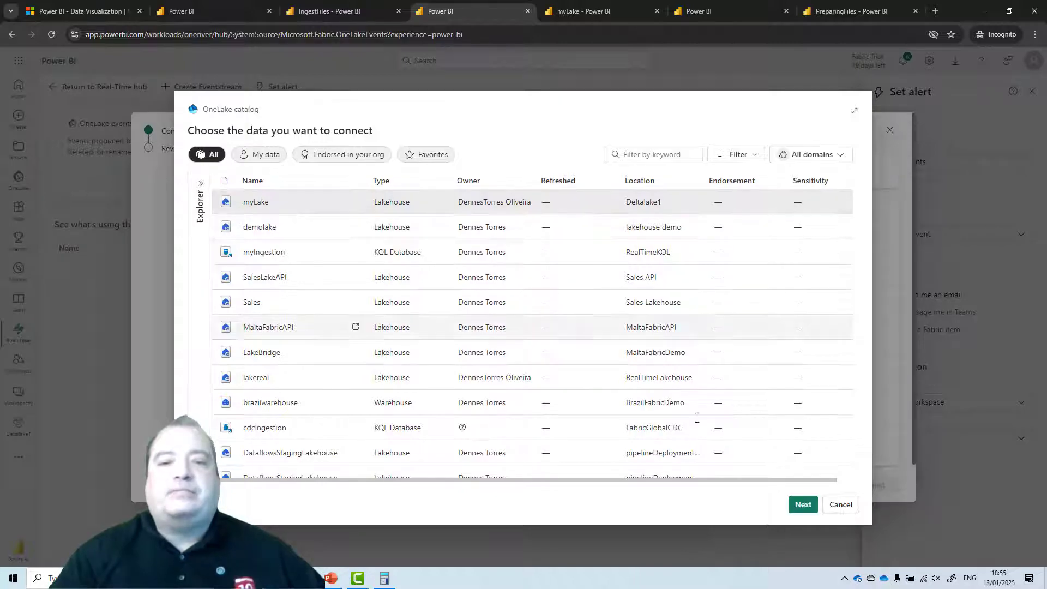
left_click(803, 507)
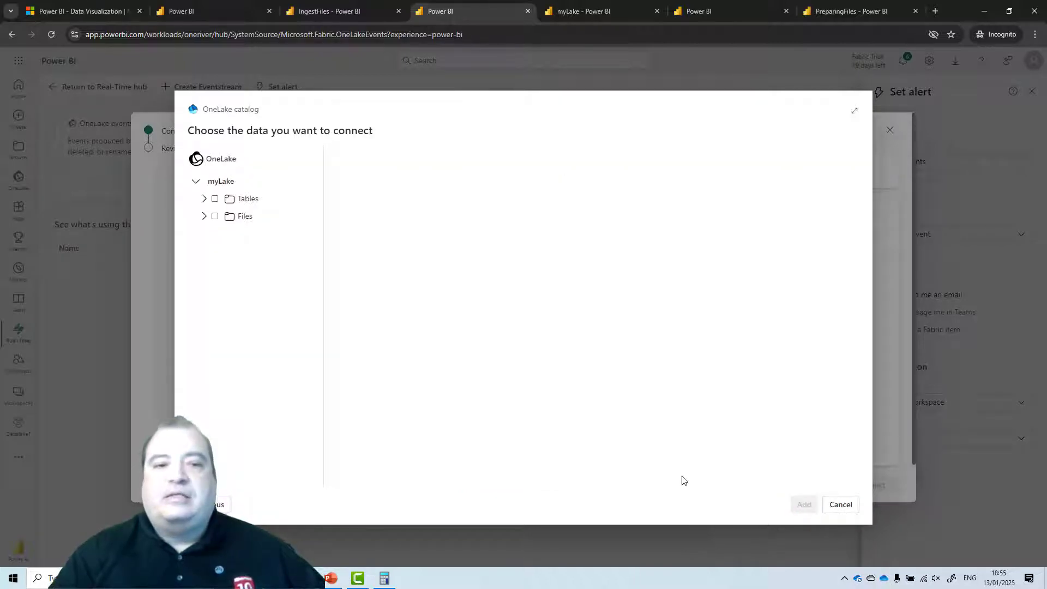
left_click(204, 218)
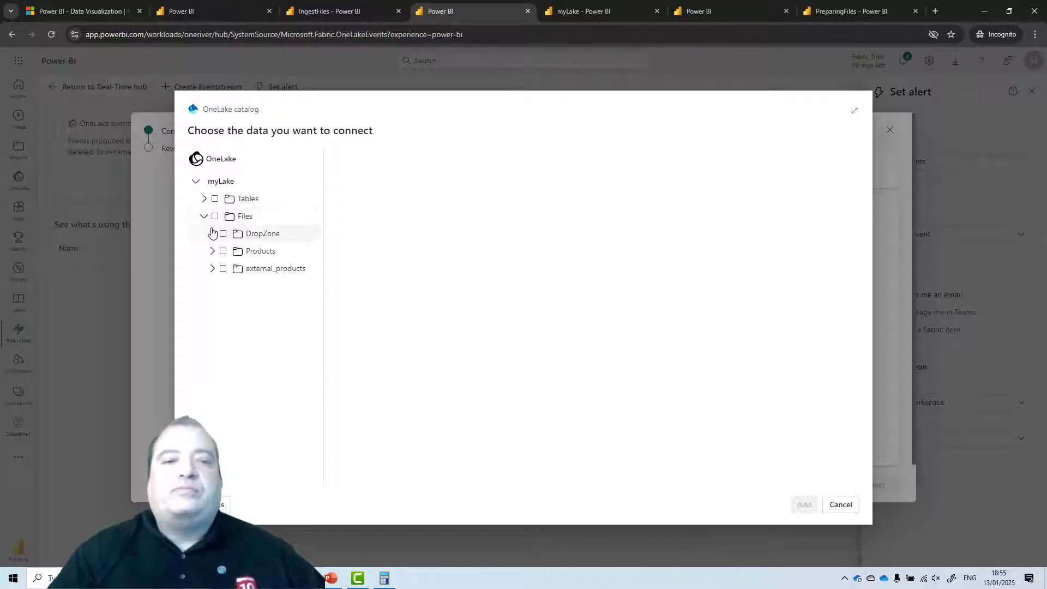
left_click(212, 233)
left_click(224, 234)
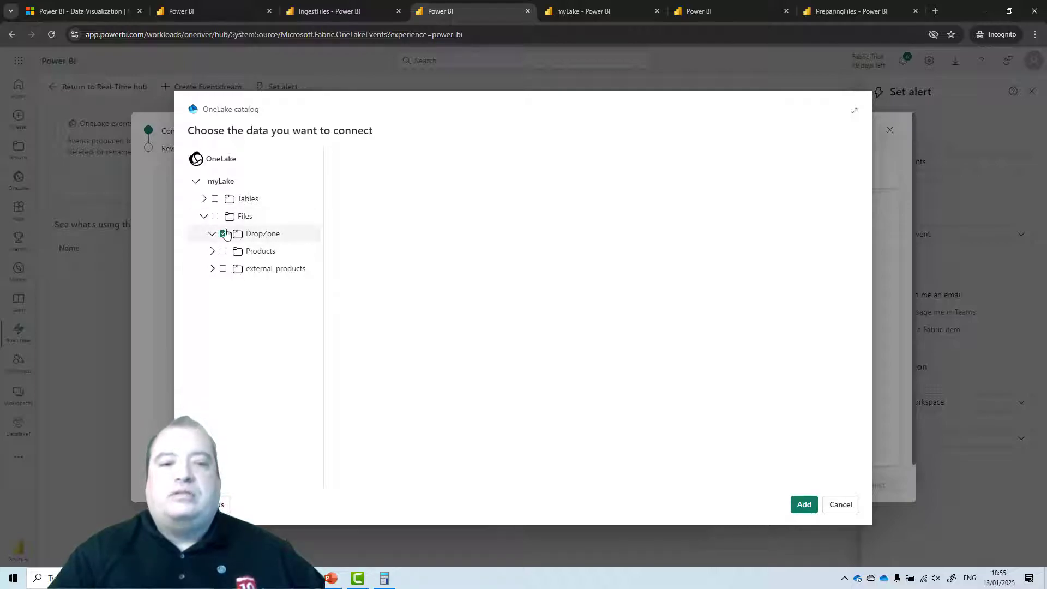
left_click(805, 505)
left_click(866, 487)
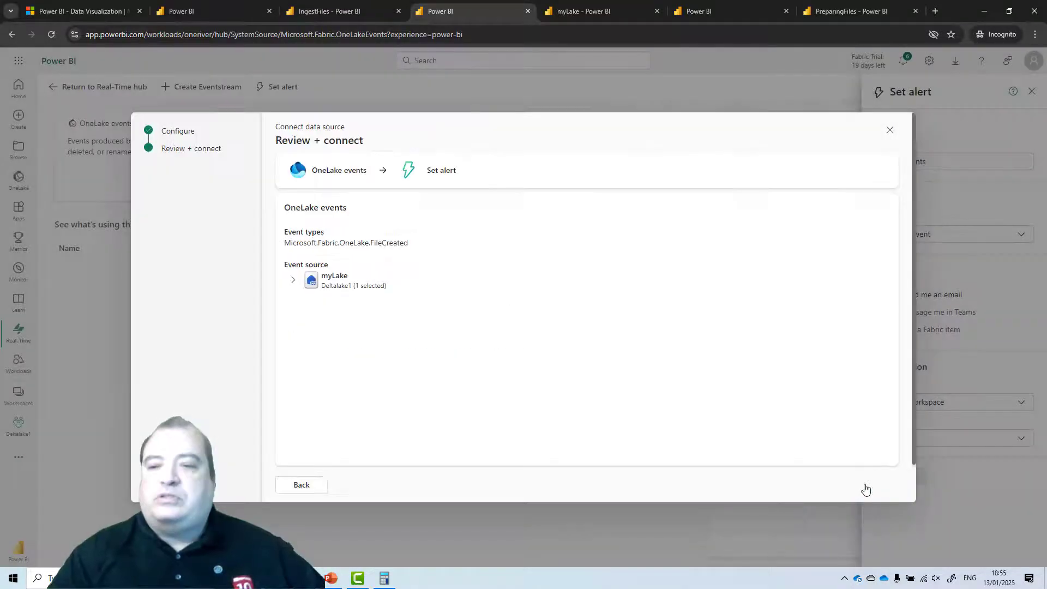
left_click(873, 485)
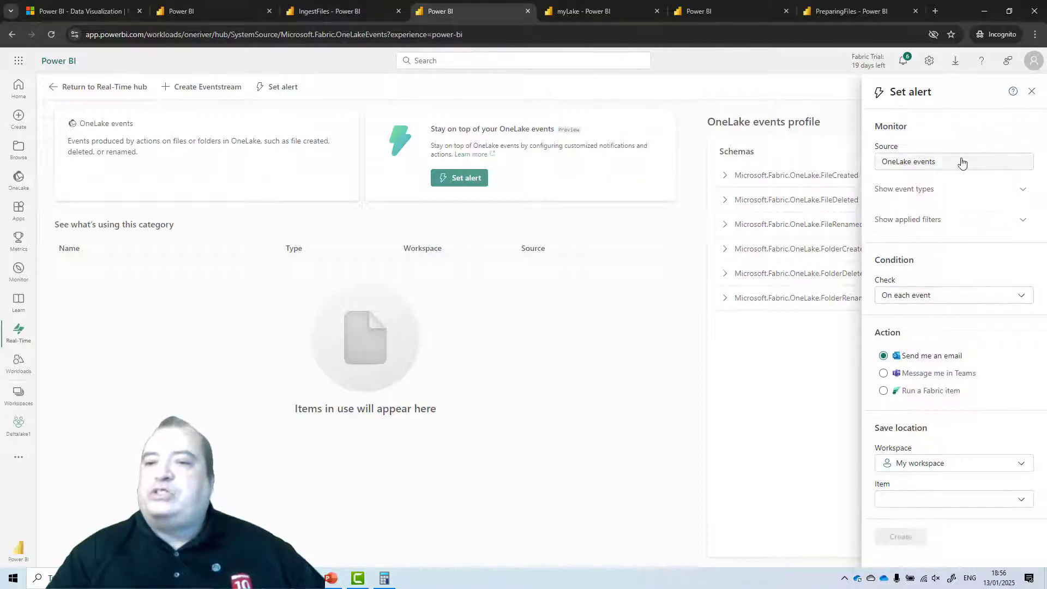
Set the alert's action to run a Fabric item, choosing the IngestFiles notebook from the Deltalake1 workspace
left_click(884, 393)
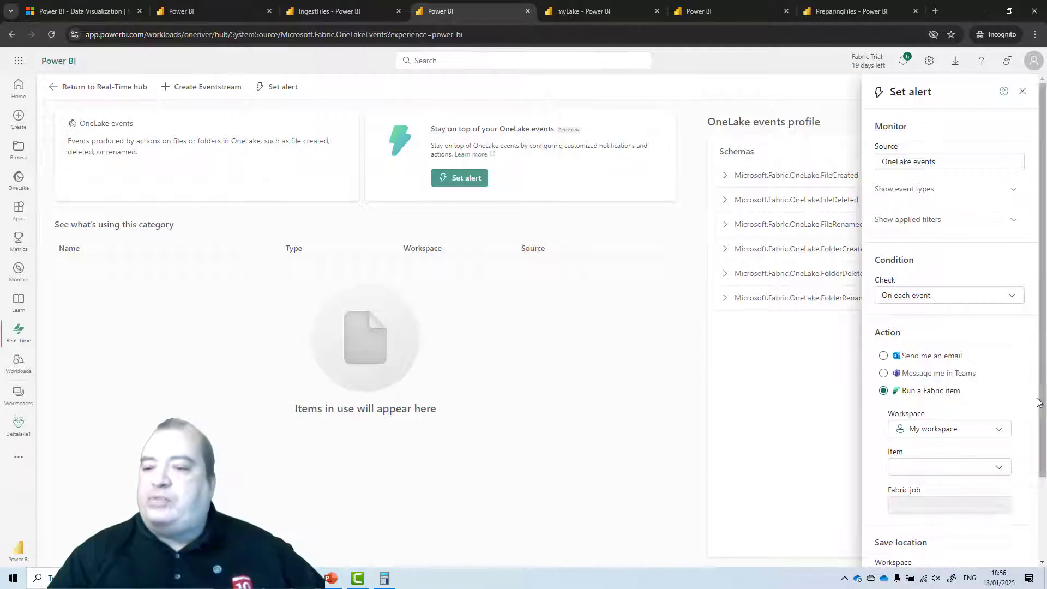
left_click(998, 429)
scroll(1004, 303, "down", 3)
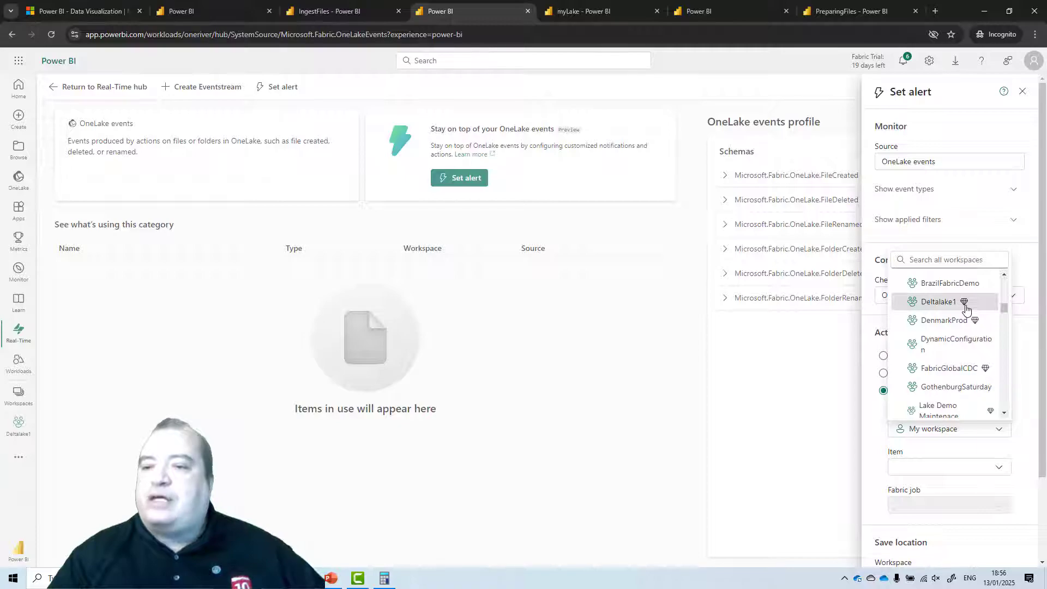
left_click(939, 302)
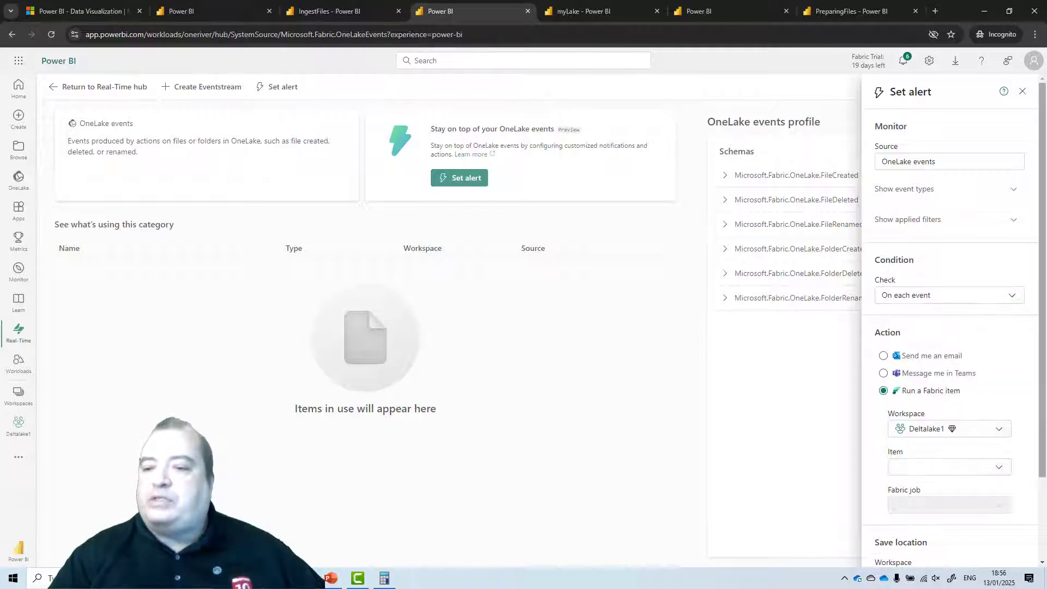
left_click(1000, 469)
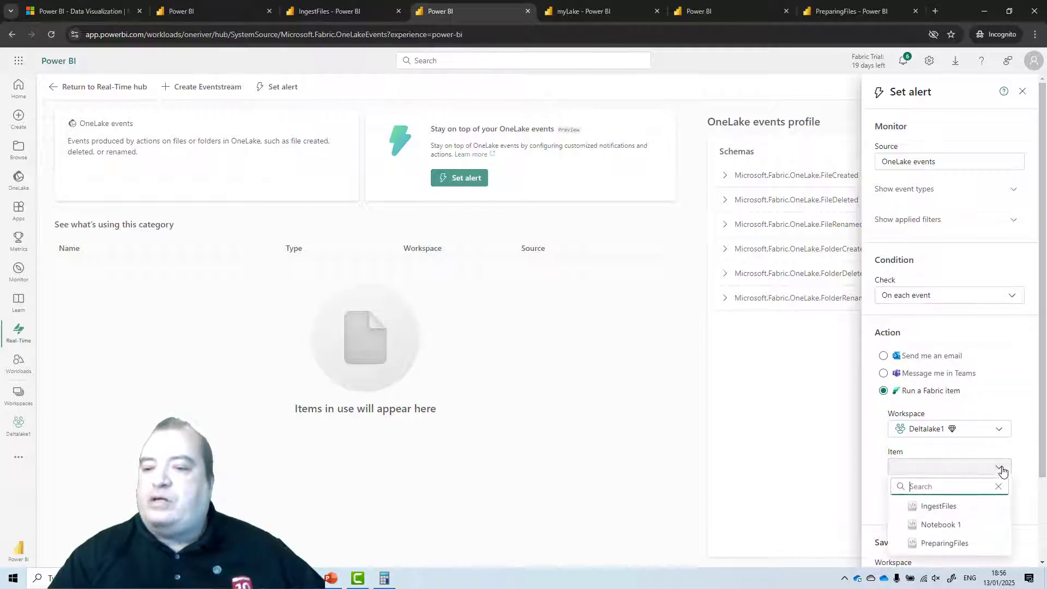
left_click(976, 508)
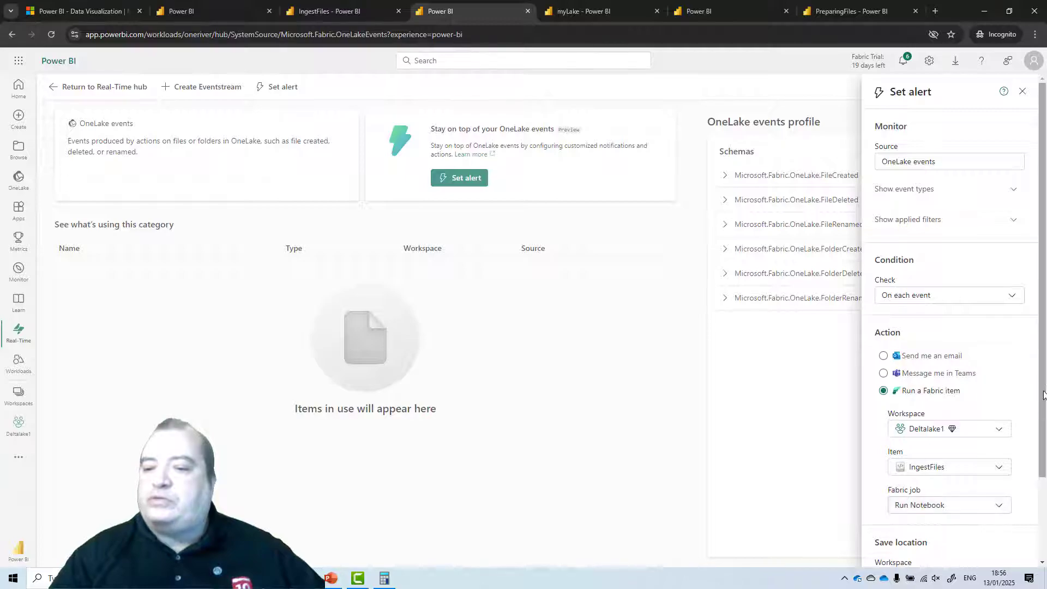
Save the alert in the Deltalake1 workspace as a new item named MyDropZoneTrigger and create it
scroll(1015, 532, "down", 2)
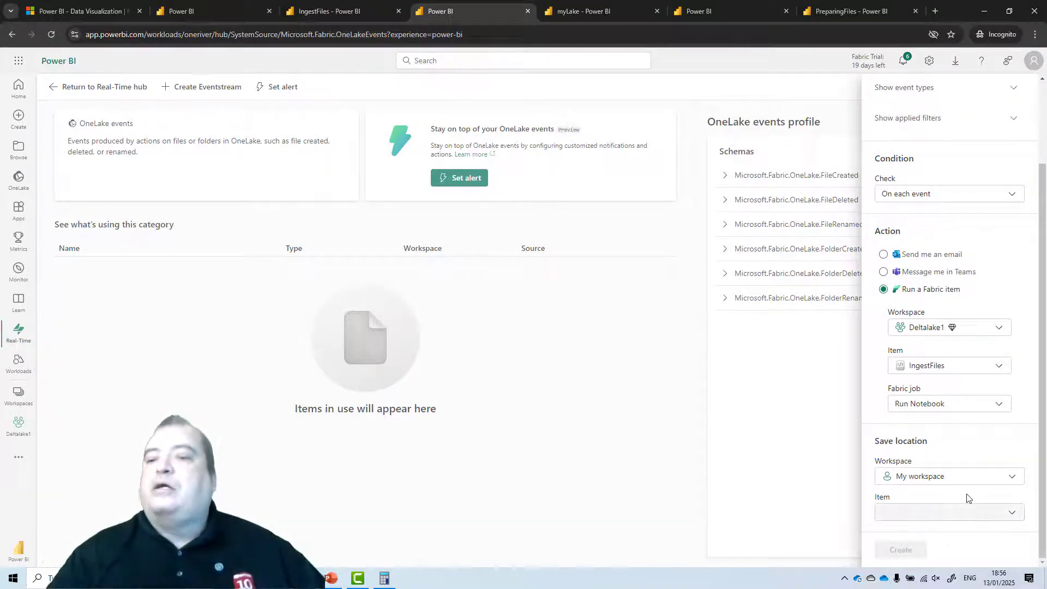
left_click(966, 478)
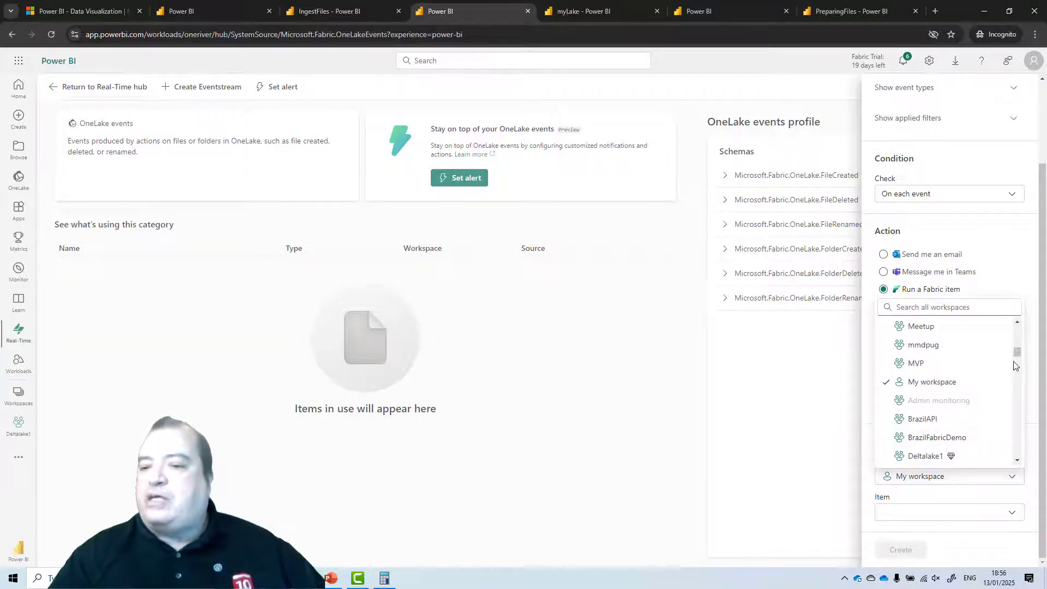
scroll(1016, 355, "down", 1)
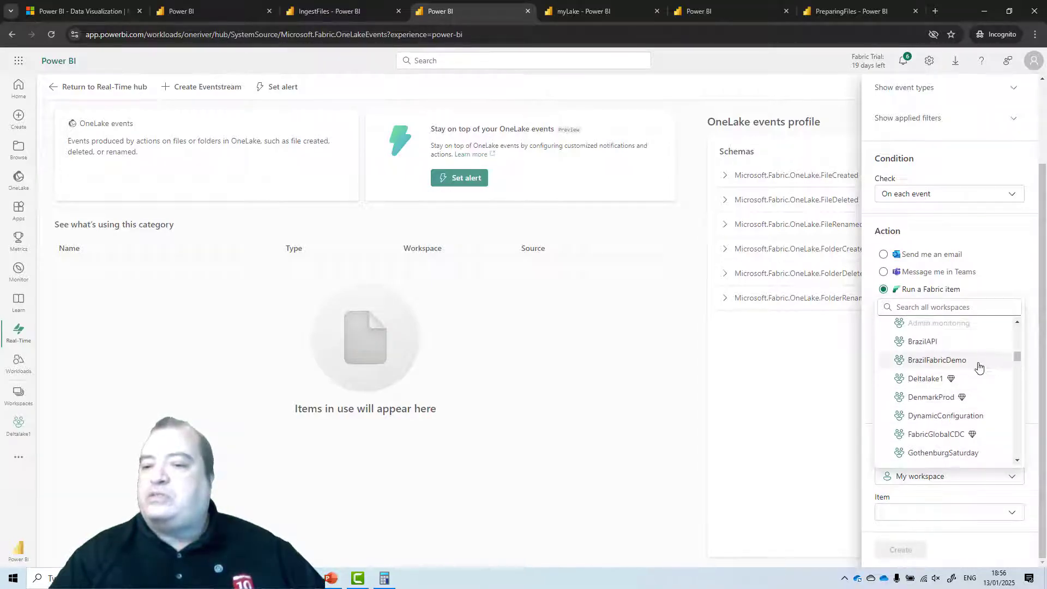
left_click(982, 379)
left_click(960, 512)
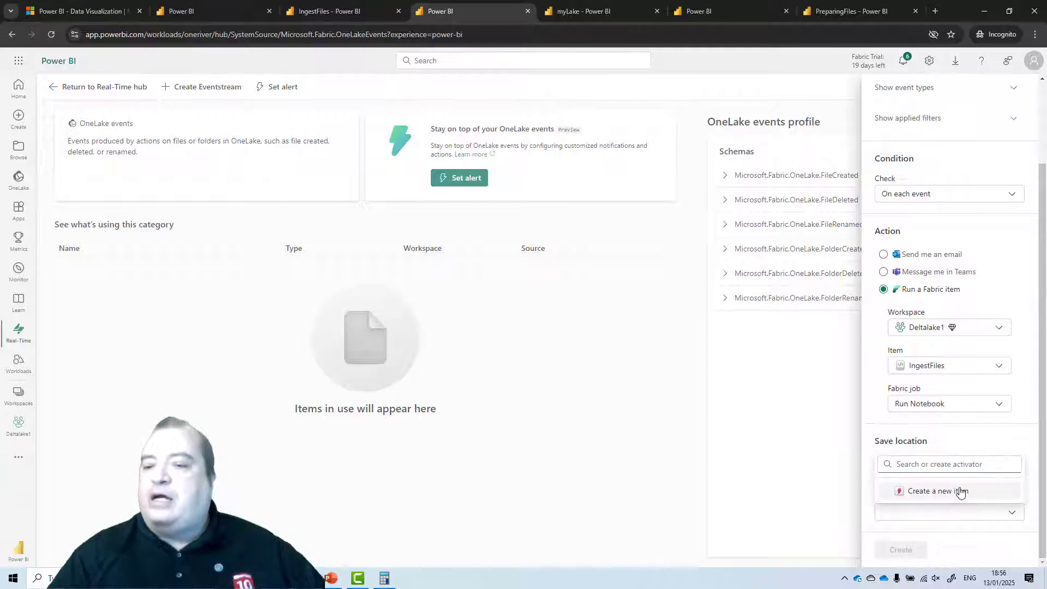
left_click(960, 491)
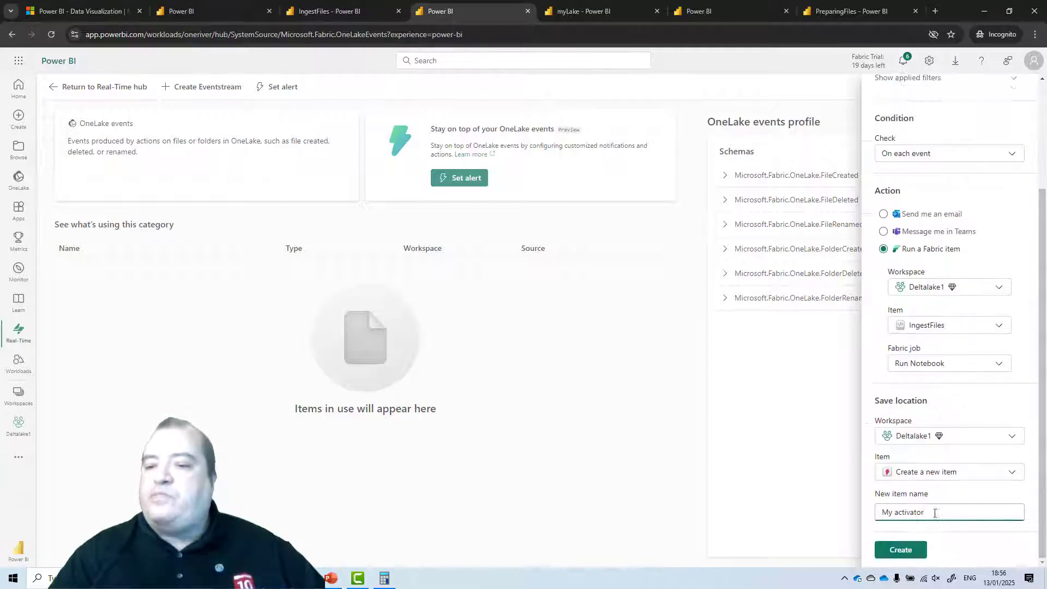
type("My")
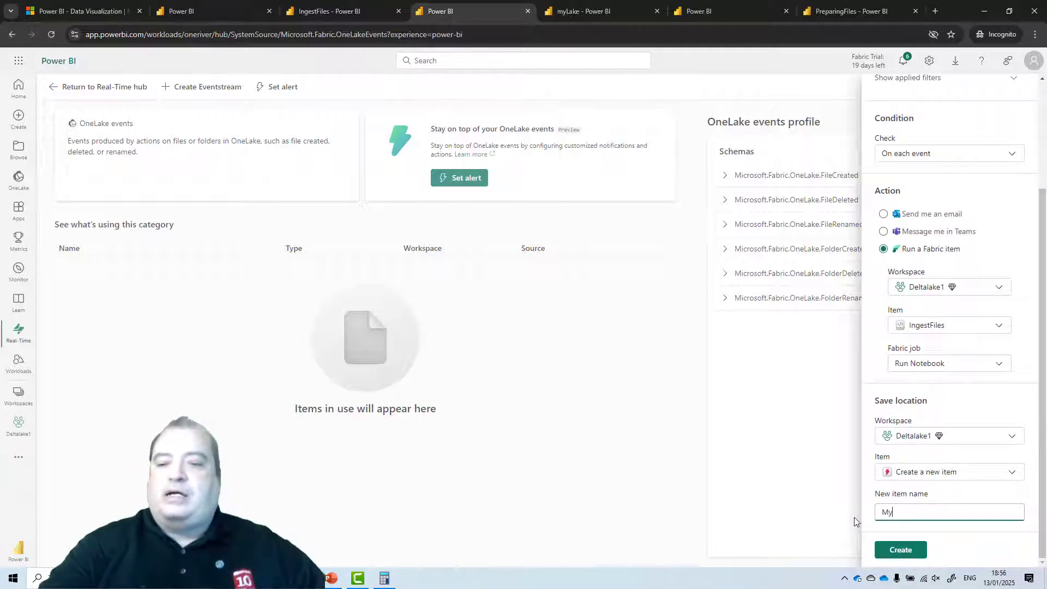
type("DropZ")
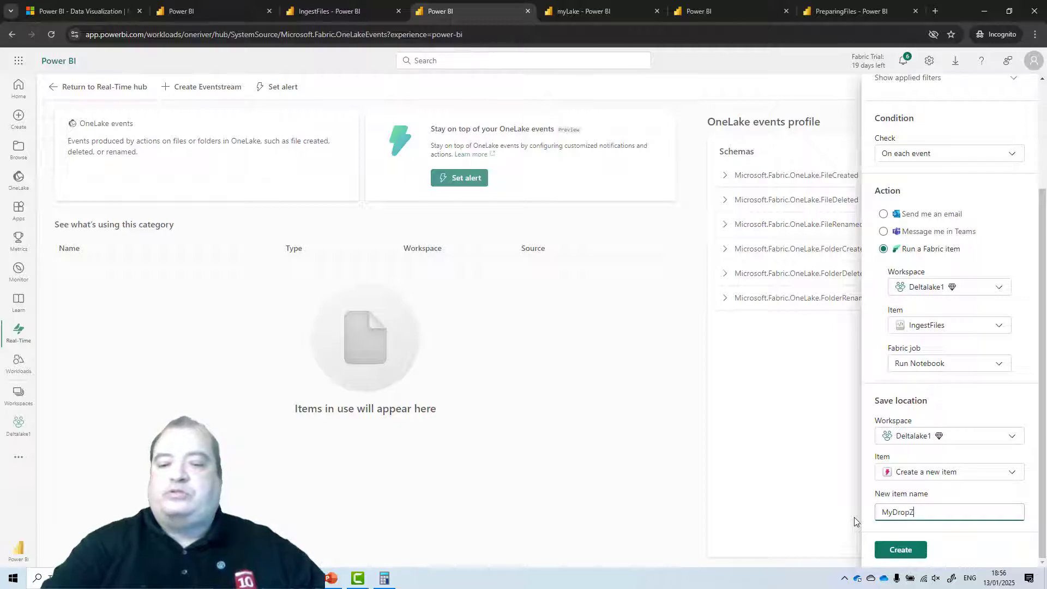
type("er")
left_click(901, 549)
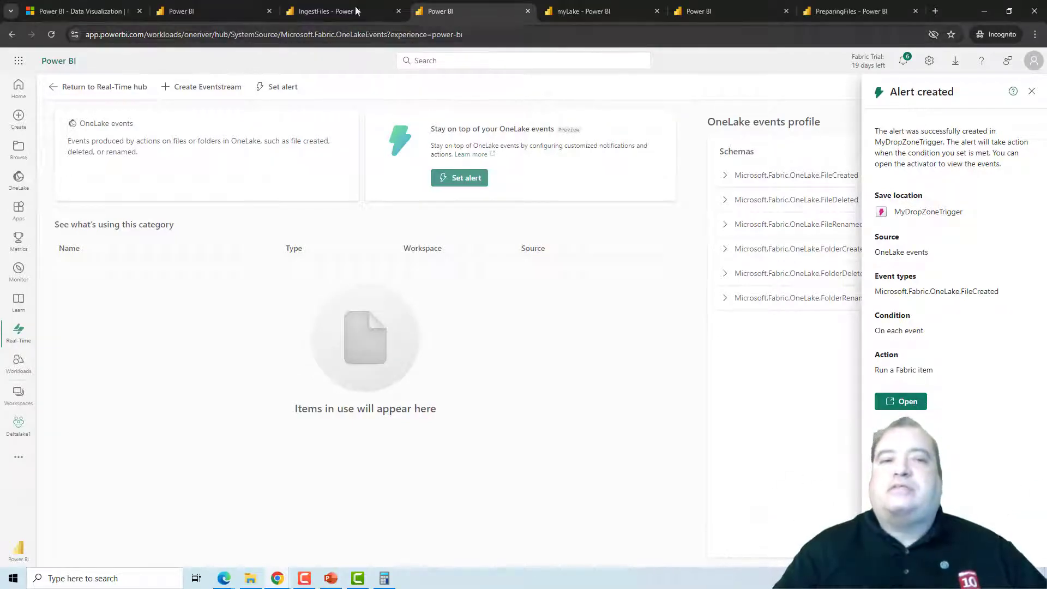
Refresh the Deltalake1 workspace item list and open the MyDropZoneTrigger activator
left_click(212, 8)
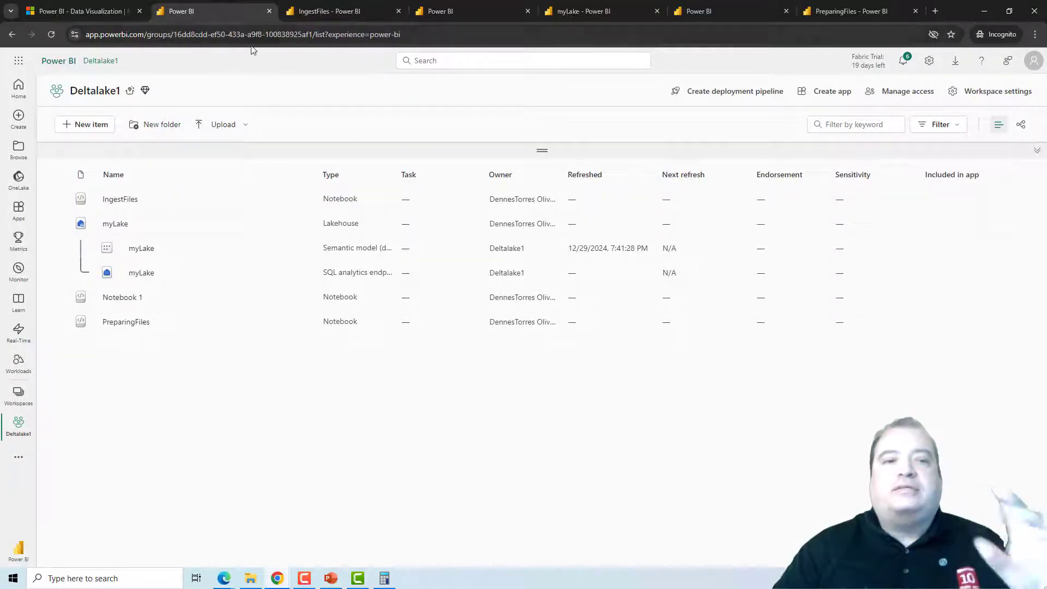
left_click(50, 35)
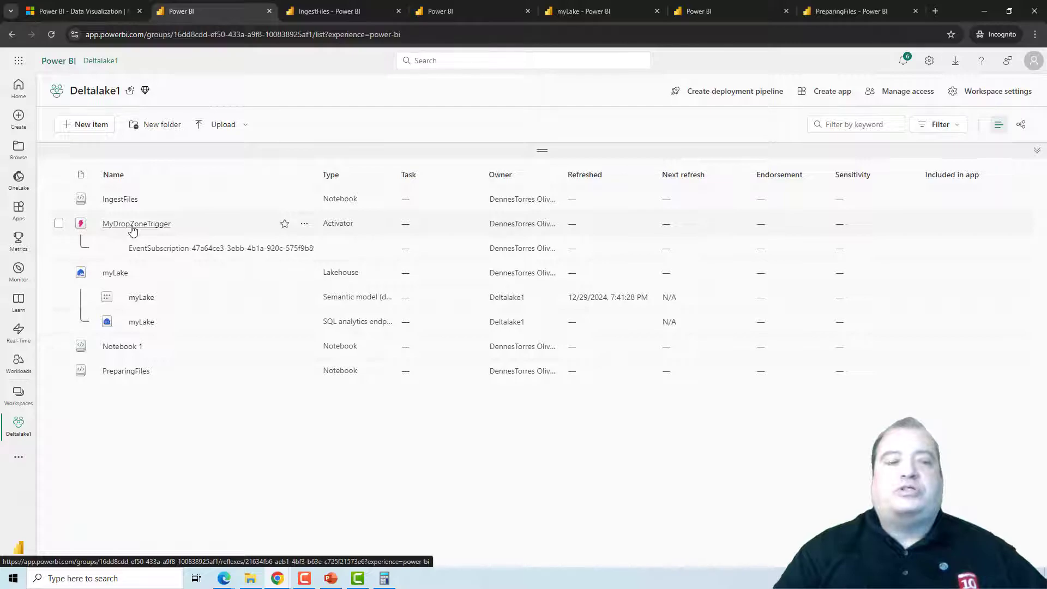
left_click(132, 230)
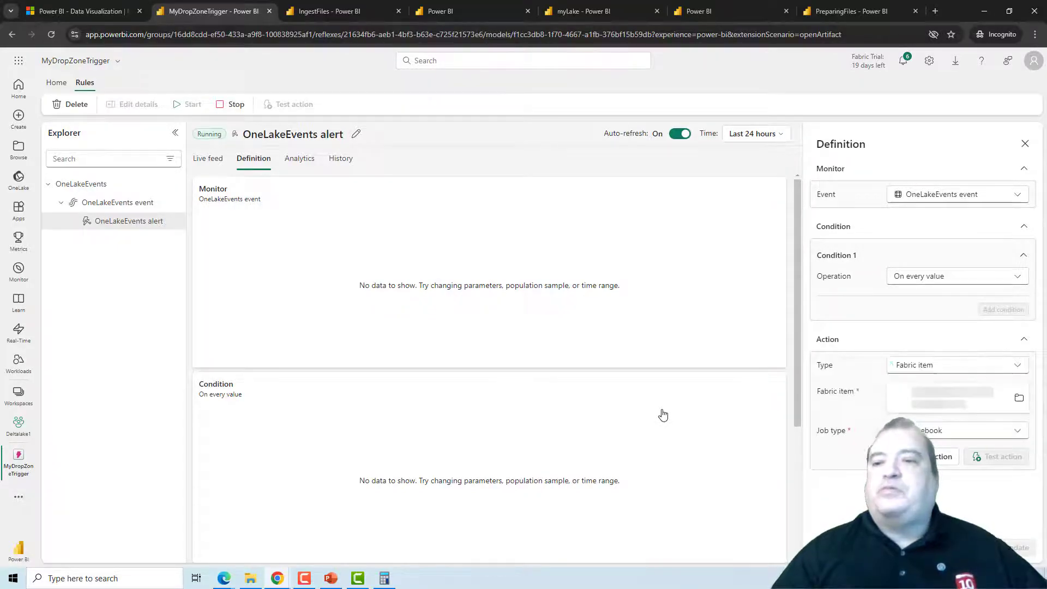
Upload productsA.csv from the FileTrigger folder into the DropZone folder of the myLake lakehouse
left_click(599, 7)
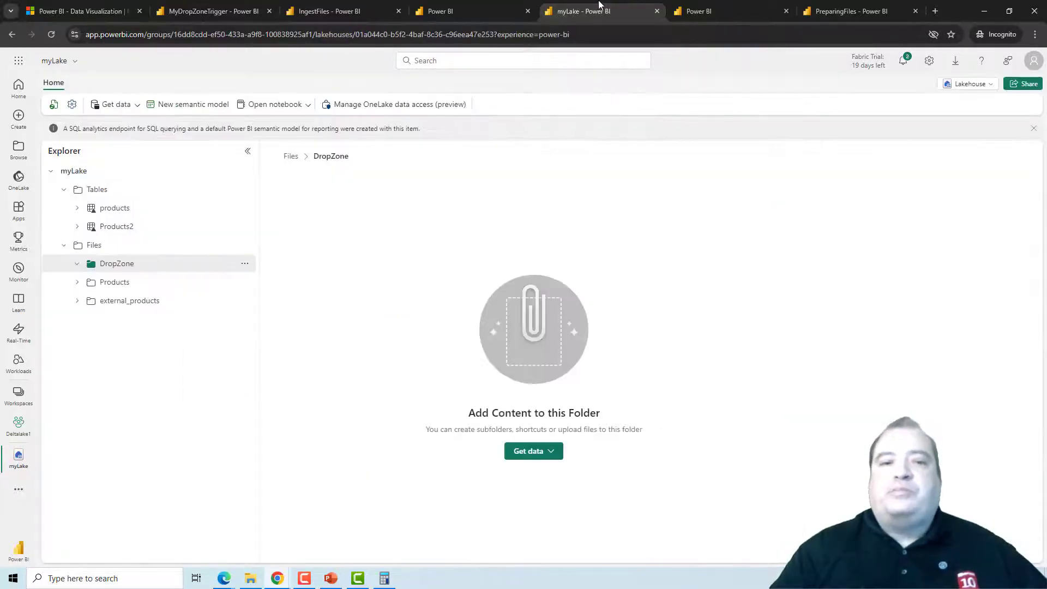
left_click(246, 265)
mouse_move(309, 346)
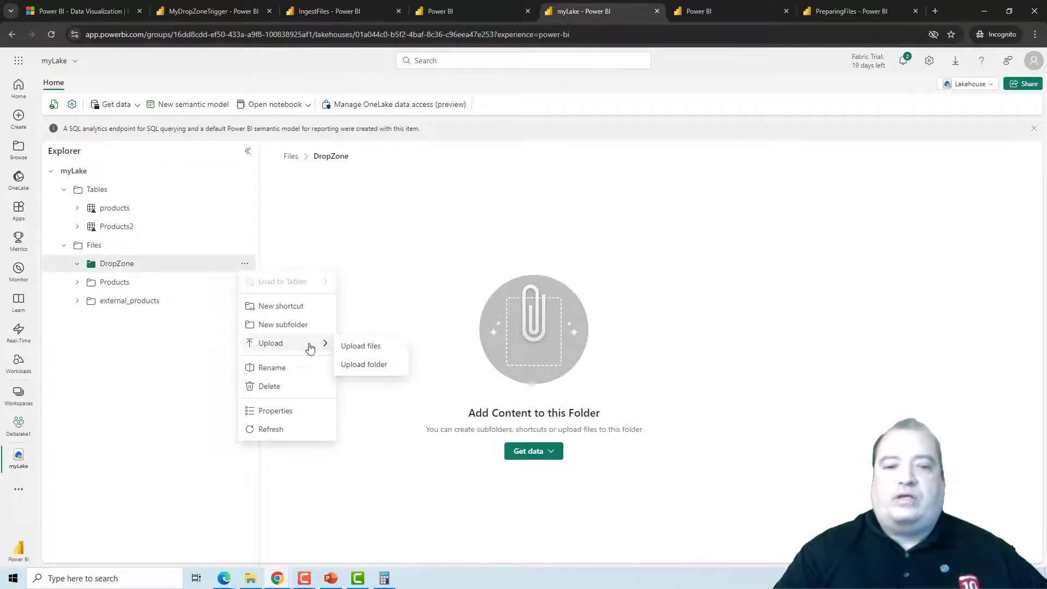
left_click(349, 348)
left_click(1026, 135)
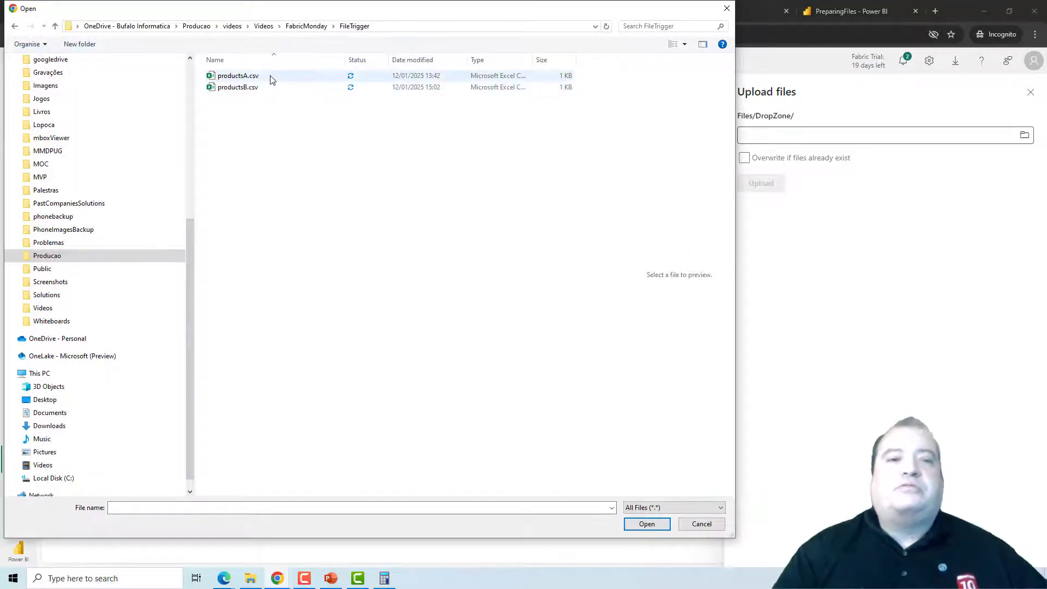
left_click(272, 80)
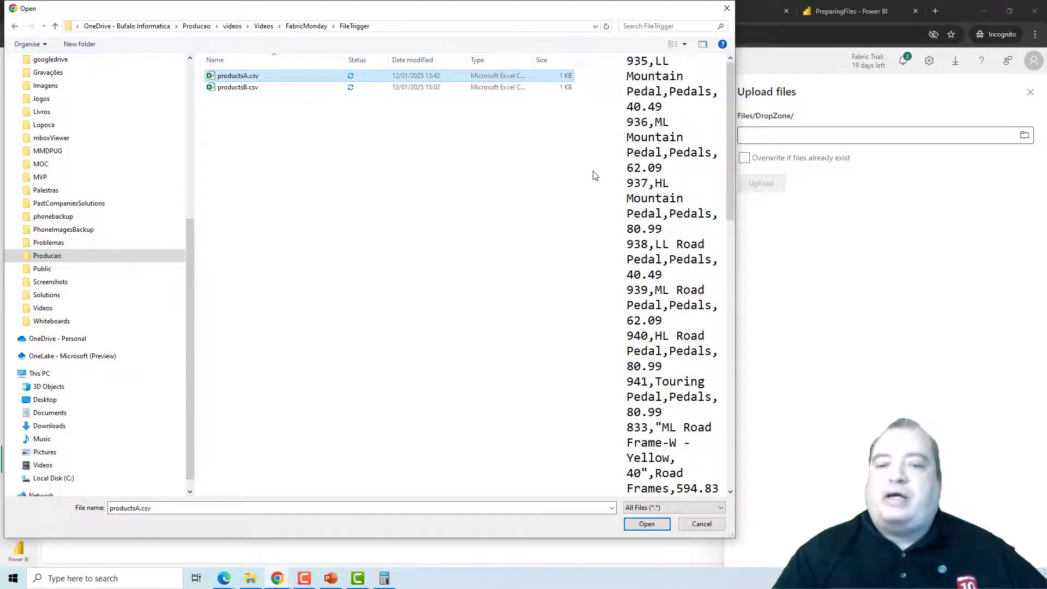
left_click(647, 524)
left_click(761, 183)
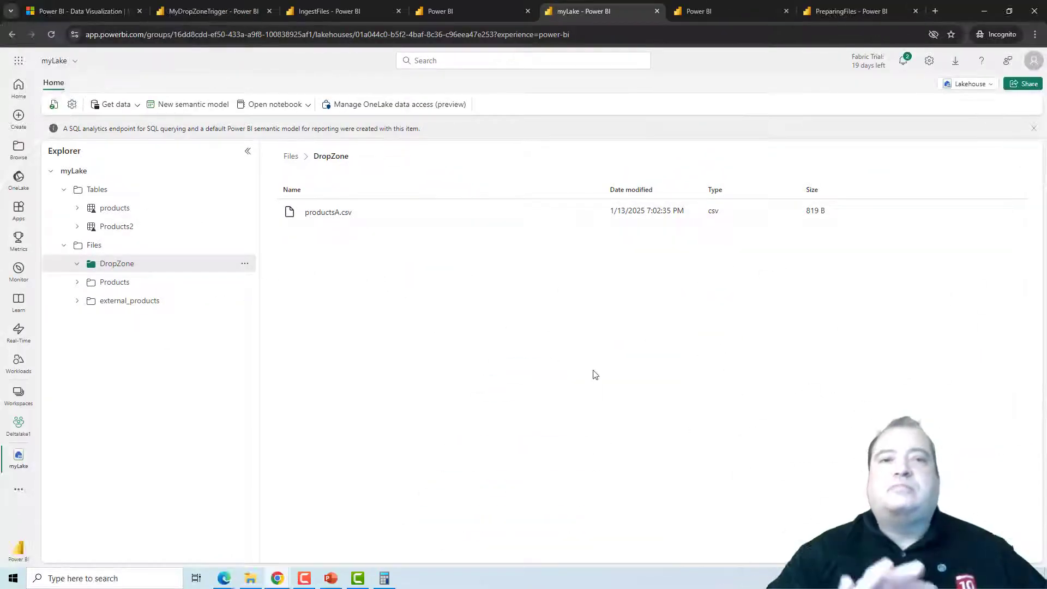
Reload MyDropZoneTrigger and examine the OneLakeEvents alert's event chart and the activation details in its live feed
left_click(211, 12)
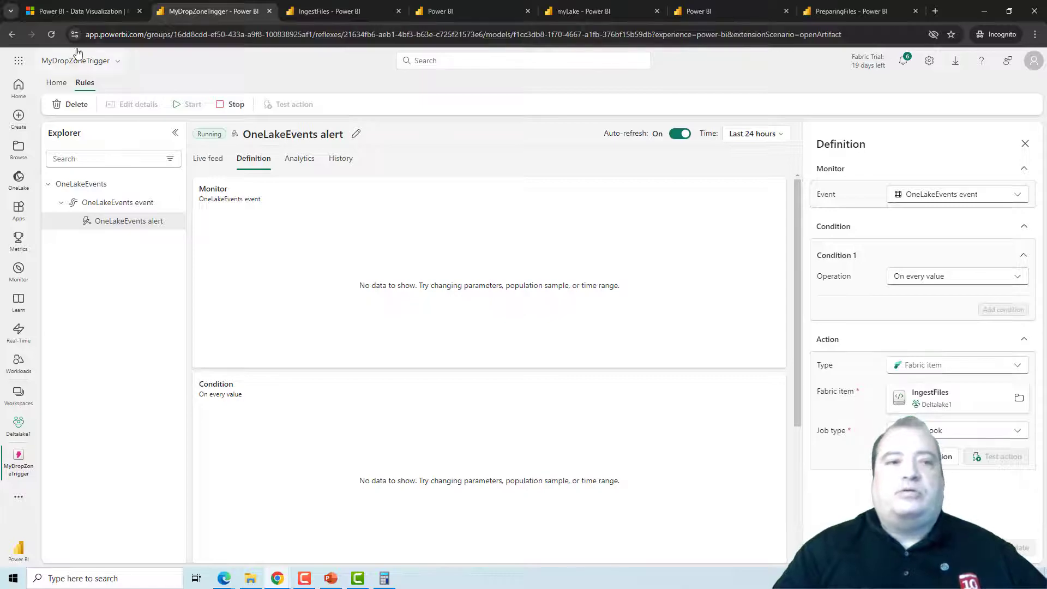
left_click(52, 34)
mouse_move(779, 275)
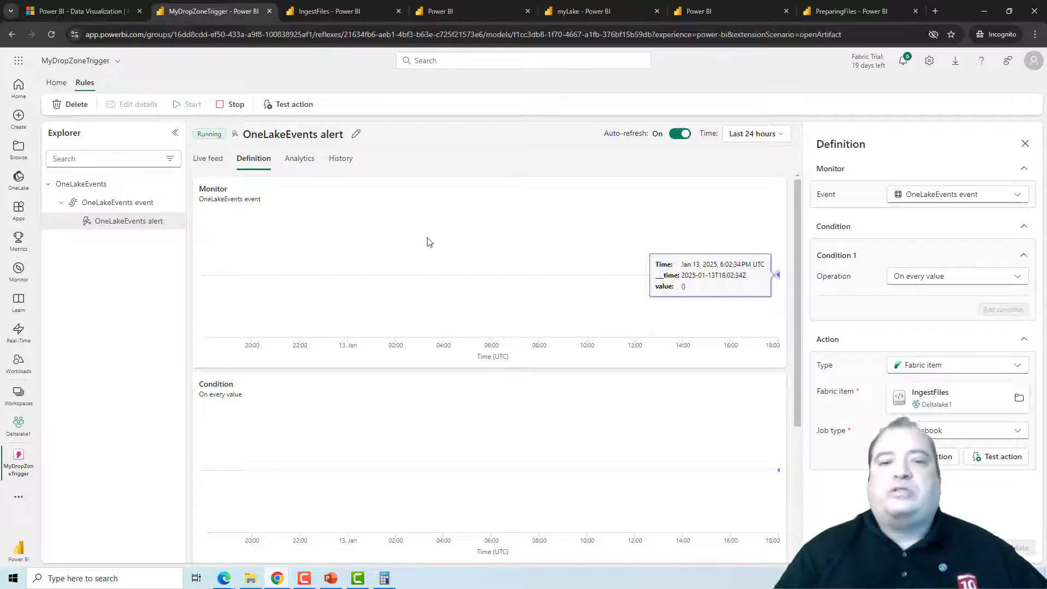
left_click(52, 34)
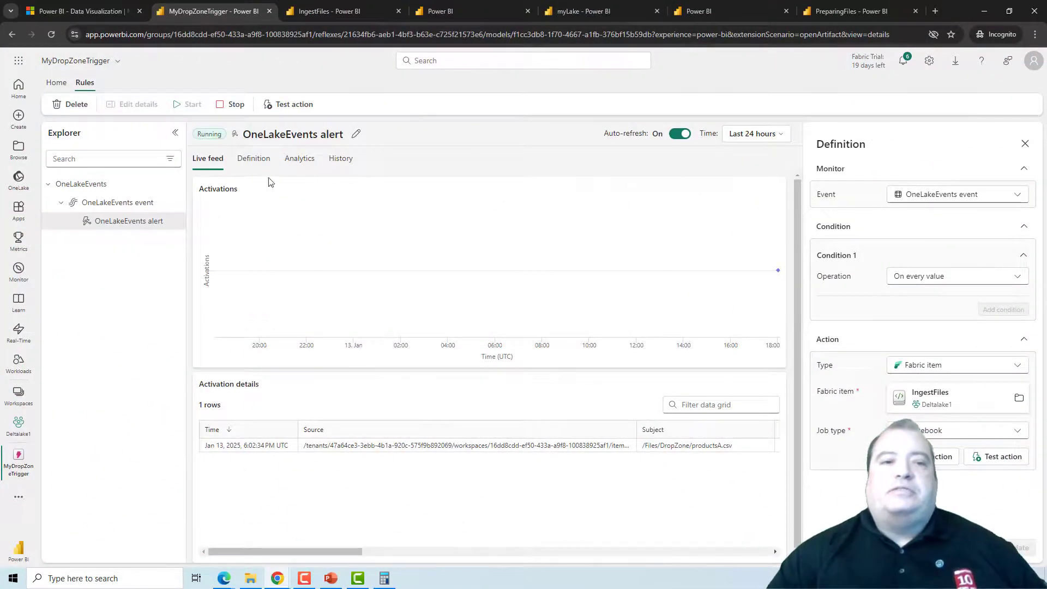
mouse_move(609, 252)
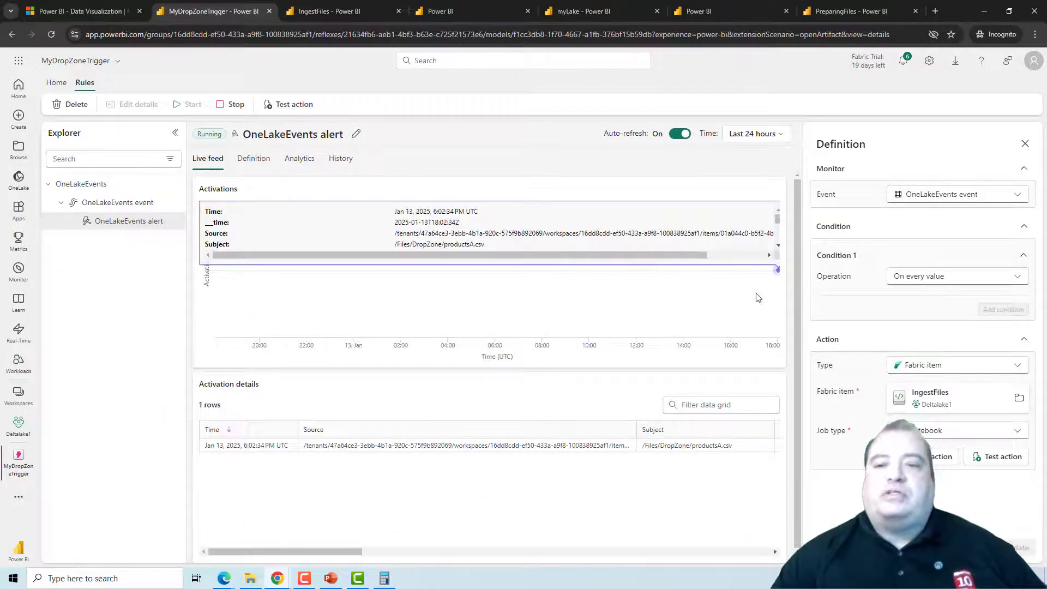
left_click(327, 447)
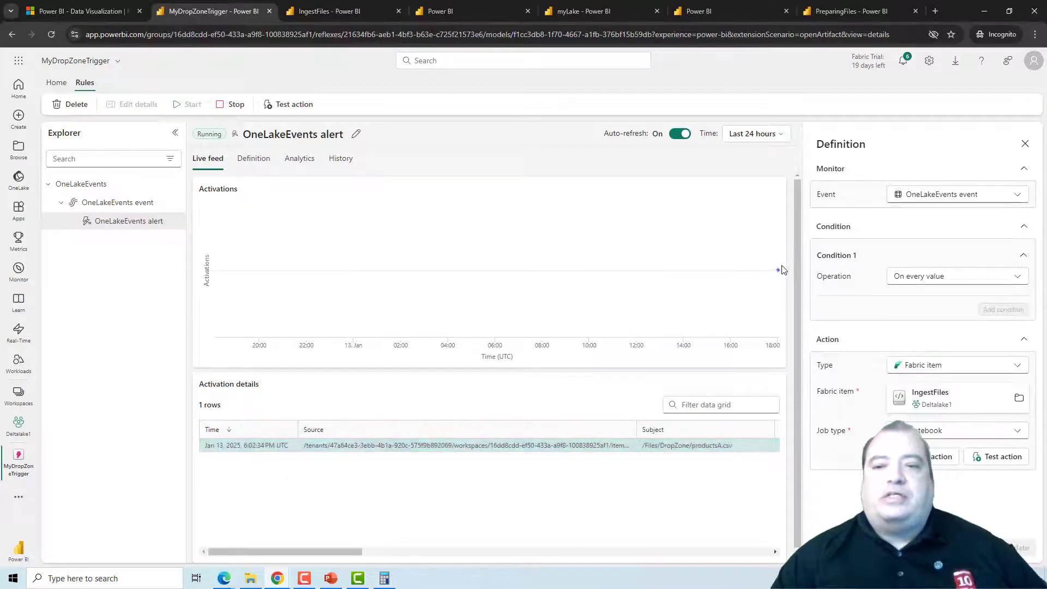
mouse_move(778, 270)
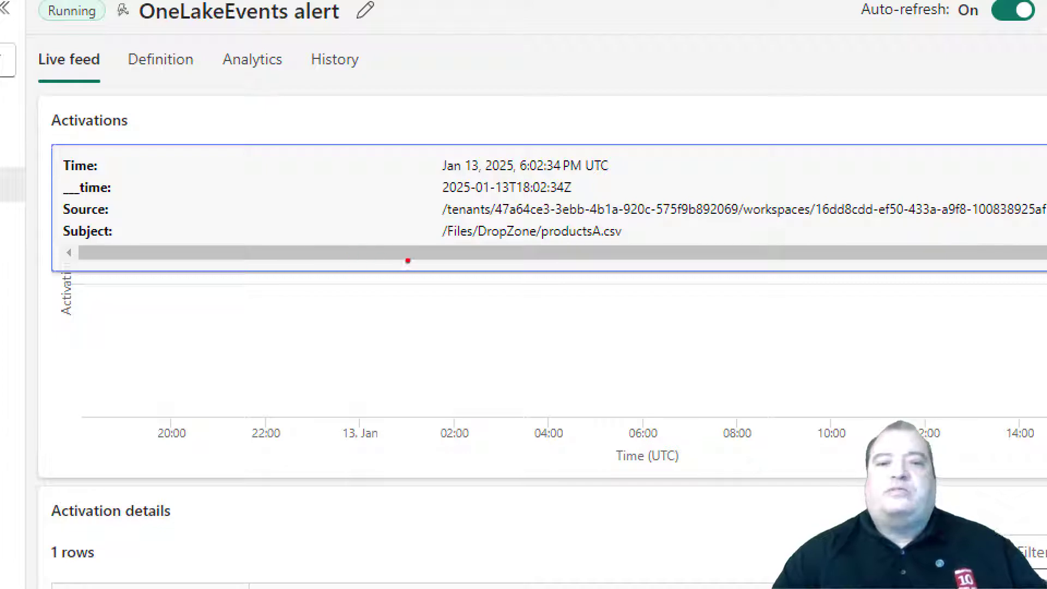
mouse_move(415, 252)
left_mouse_down()
mouse_move(525, 260)
mouse_move(648, 236)
mouse_move(560, 197)
mouse_move(402, 245)
mouse_move(500, 278)
mouse_move(632, 246)
left_mouse_up()
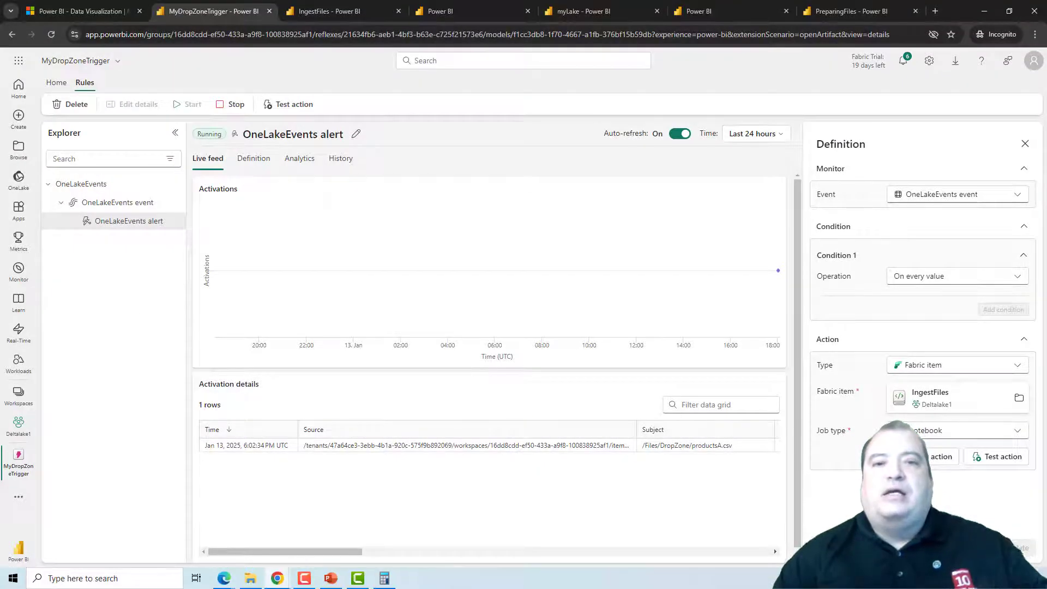
Check the DropZone folder, then in SQL query 1 separately run the Products2 select for ProductID=935 and the count(*) query
left_click(564, 13)
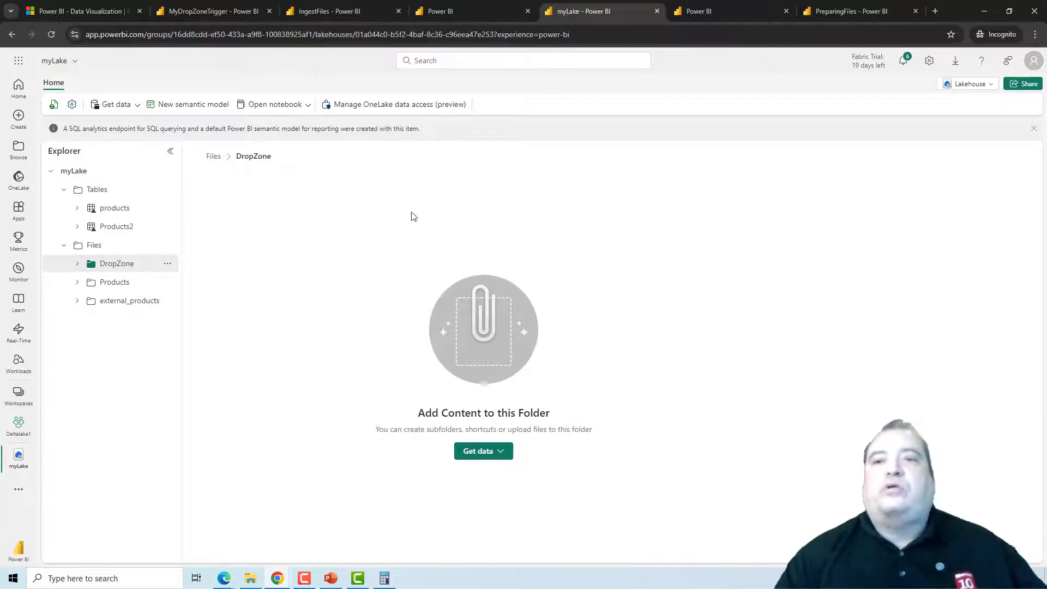
right_click(686, 4)
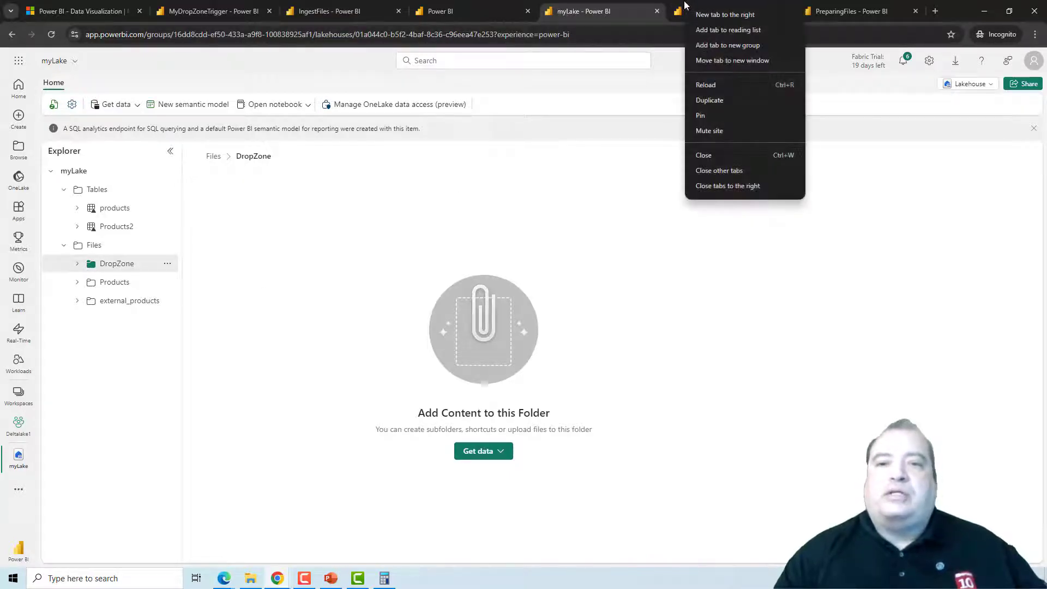
left_click(680, 8)
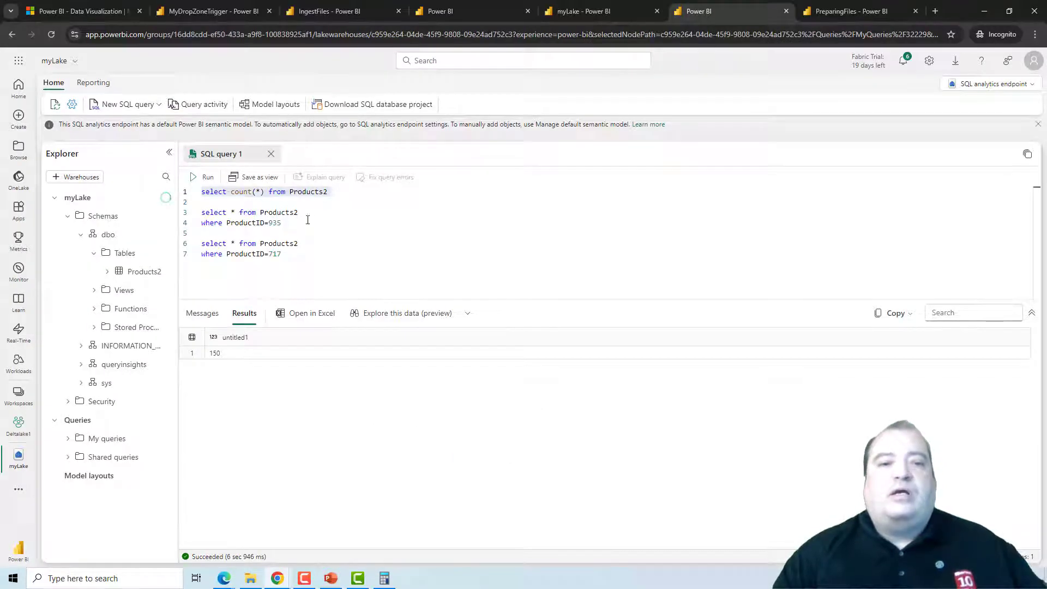
left_click_drag(288, 220, 193, 215)
left_click(205, 177)
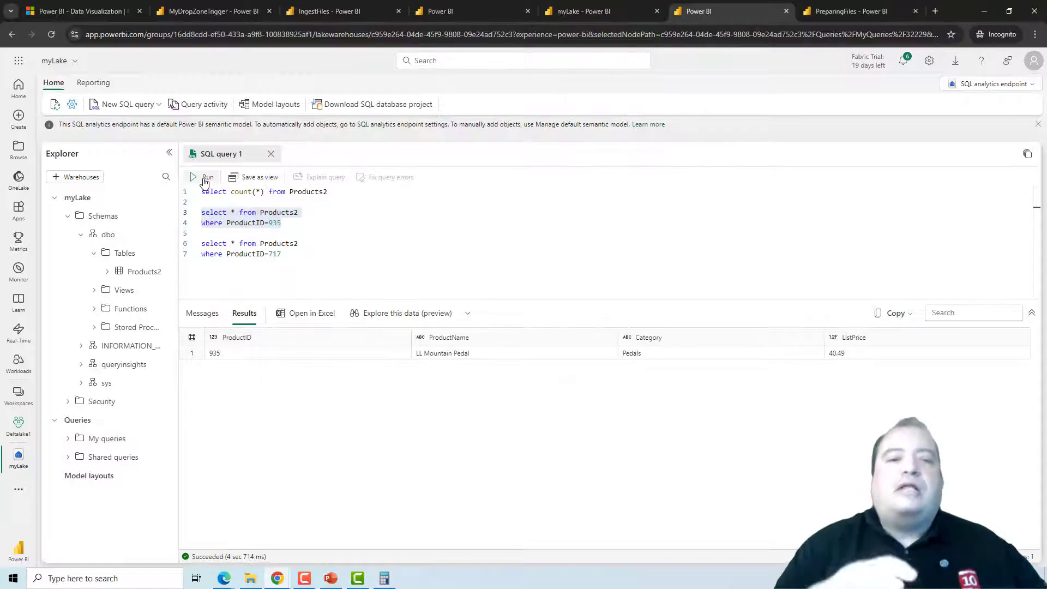
left_click_drag(333, 194, 200, 192)
left_click(206, 177)
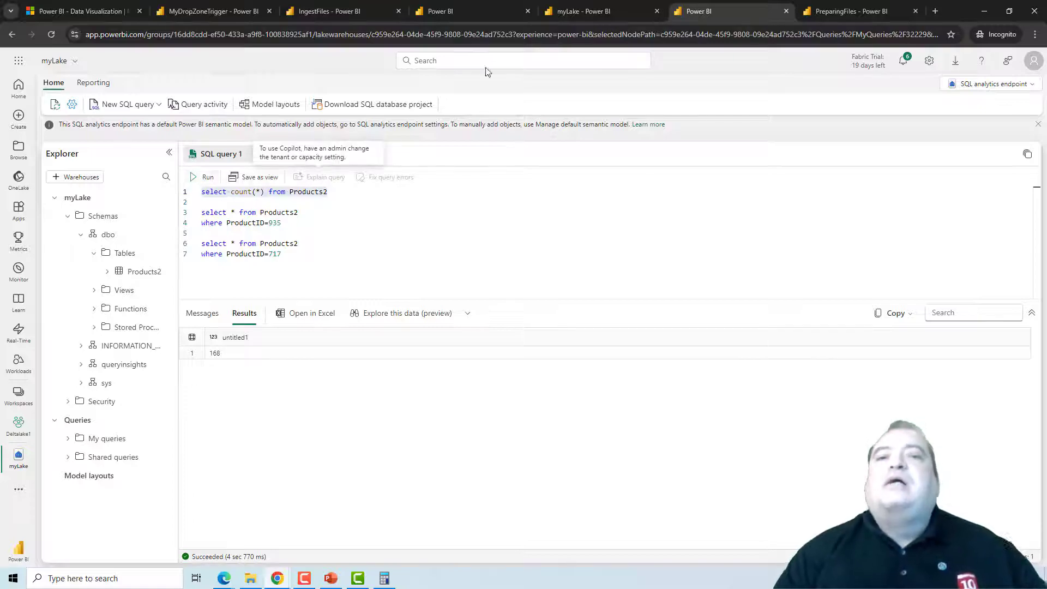
Upload productsB.csv from the FileTrigger folder into the DropZone folder of the myLake lakehouse
left_click(584, 11)
left_click(167, 263)
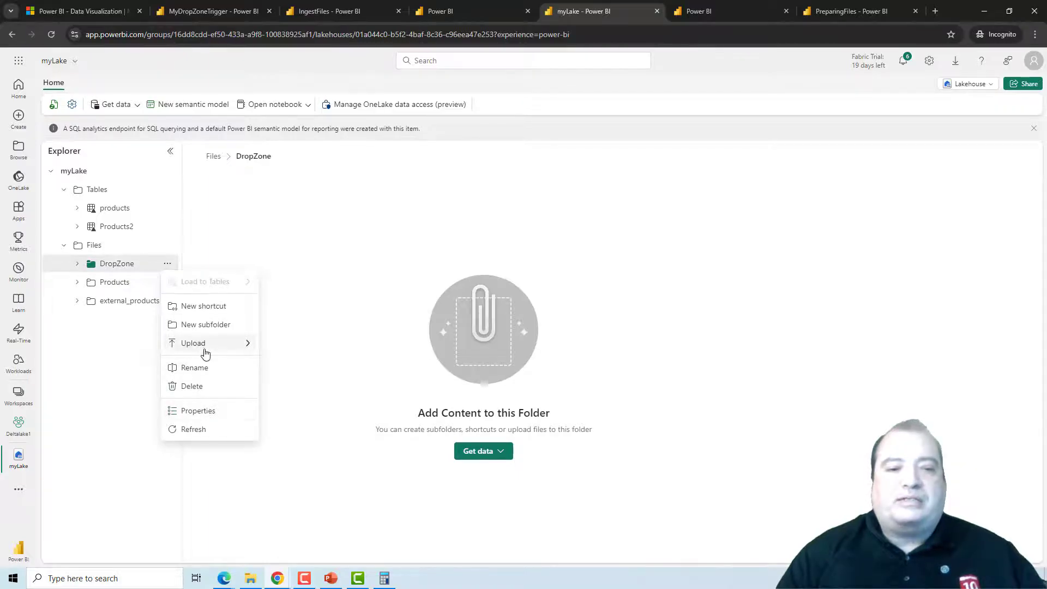
mouse_move(207, 345)
left_click(284, 347)
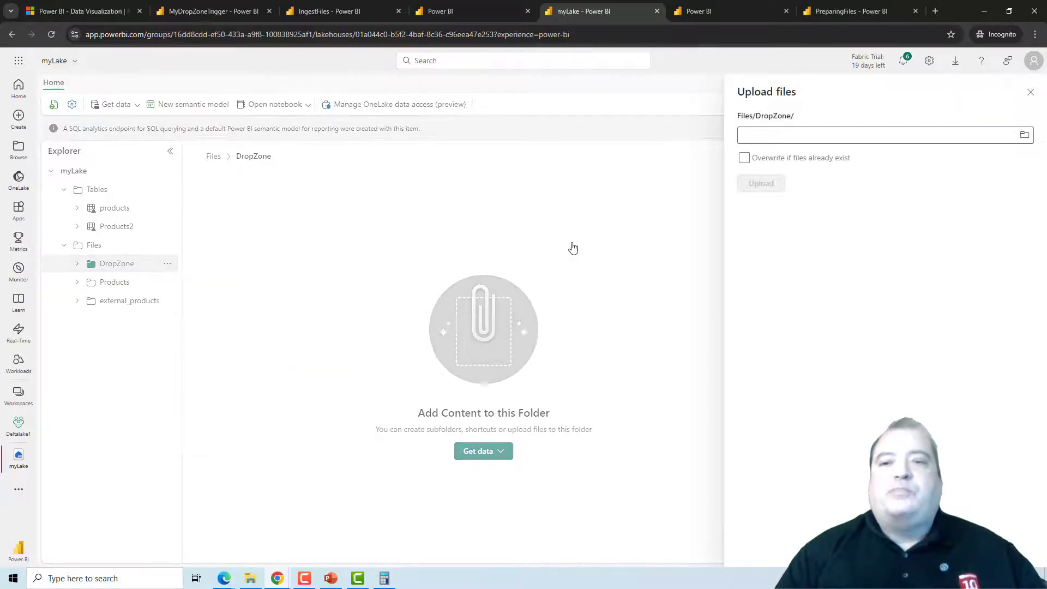
left_click(1031, 134)
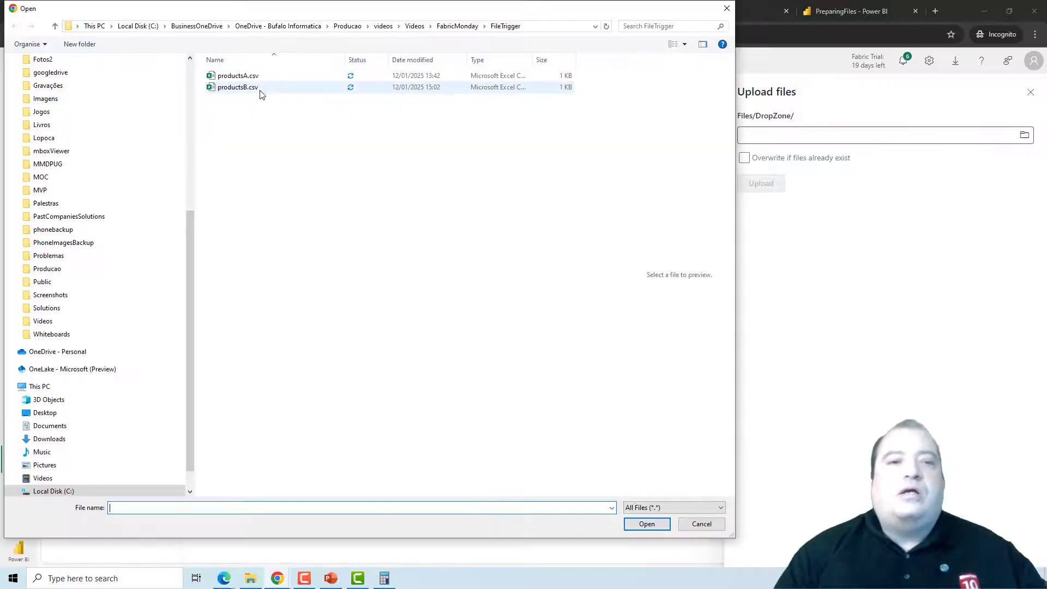
left_click(257, 87)
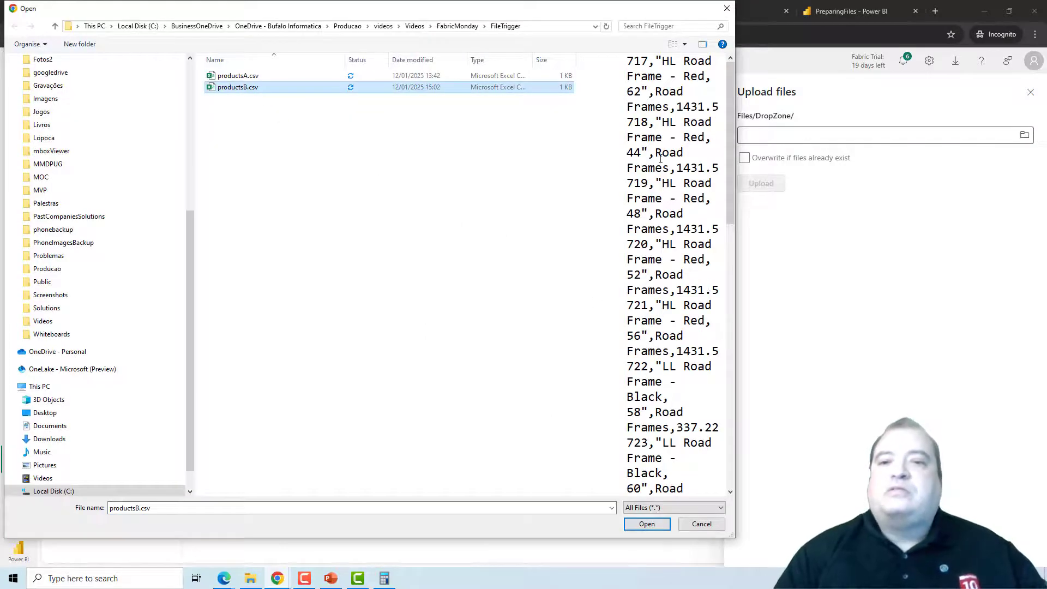
left_click(646, 524)
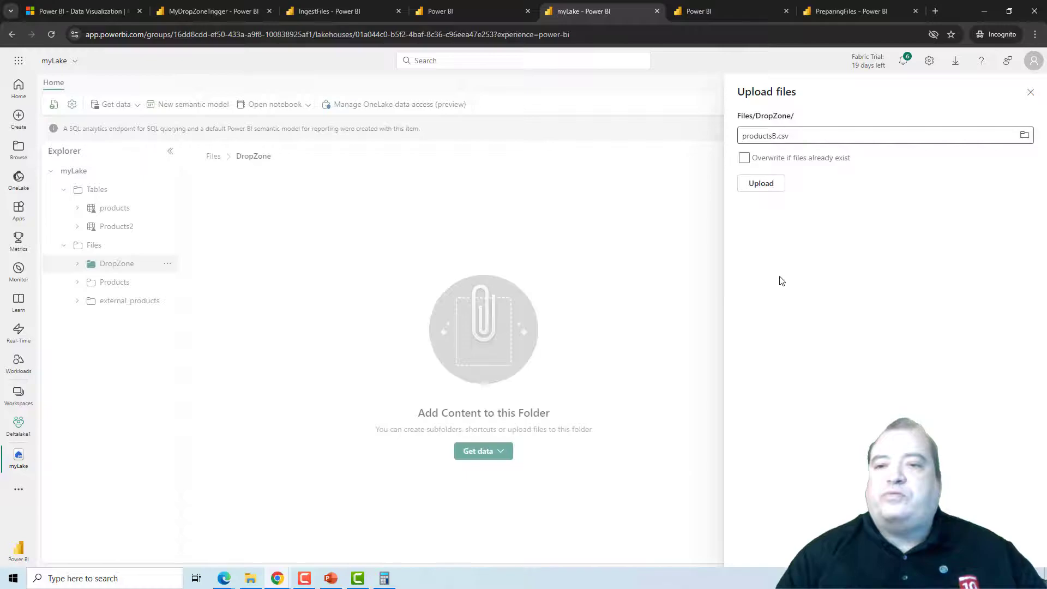
left_click(761, 184)
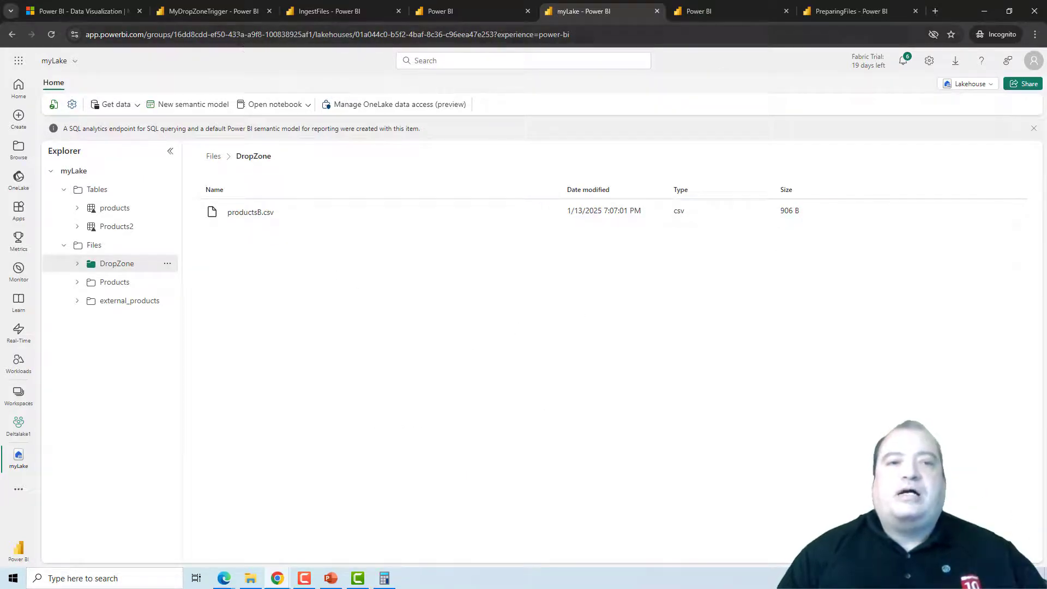
Reload MyDropZoneTrigger and check the OneLakeEvents alert's live feed for the productsB.csv activation
left_click(220, 8)
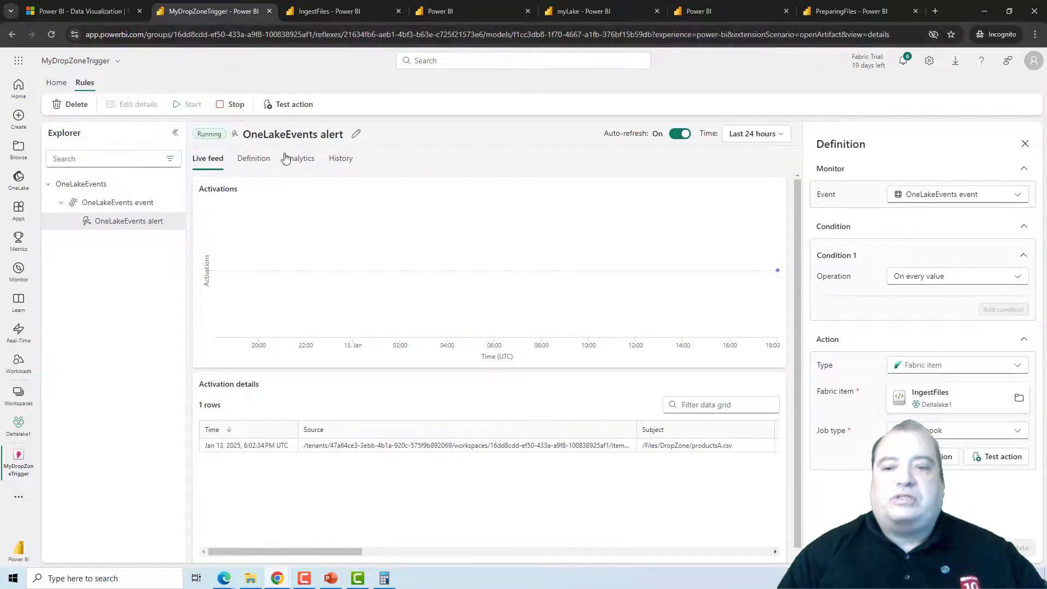
mouse_move(416, 232)
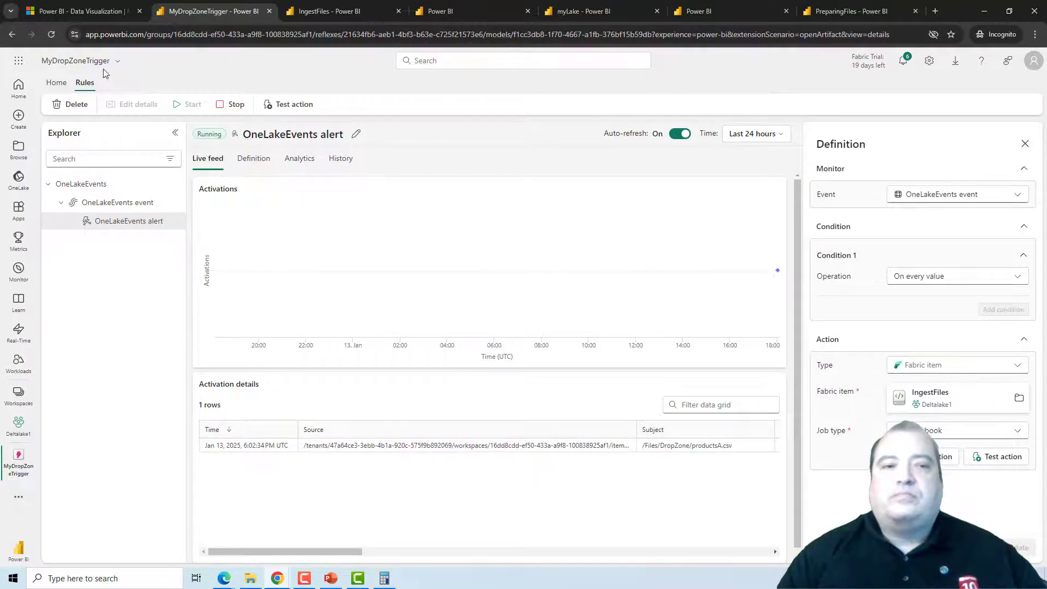
left_click(53, 34)
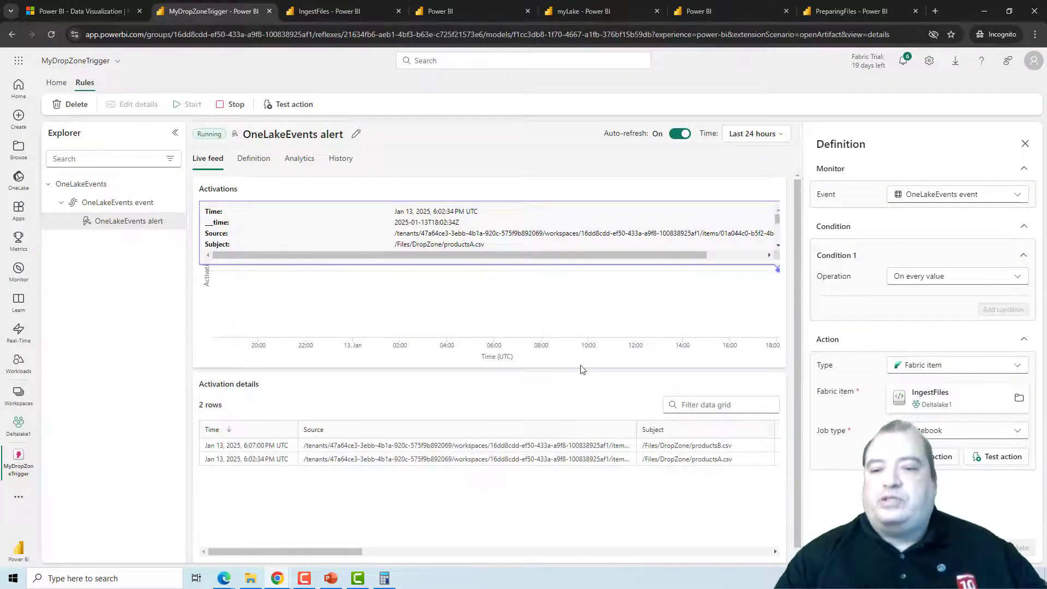
mouse_move(778, 271)
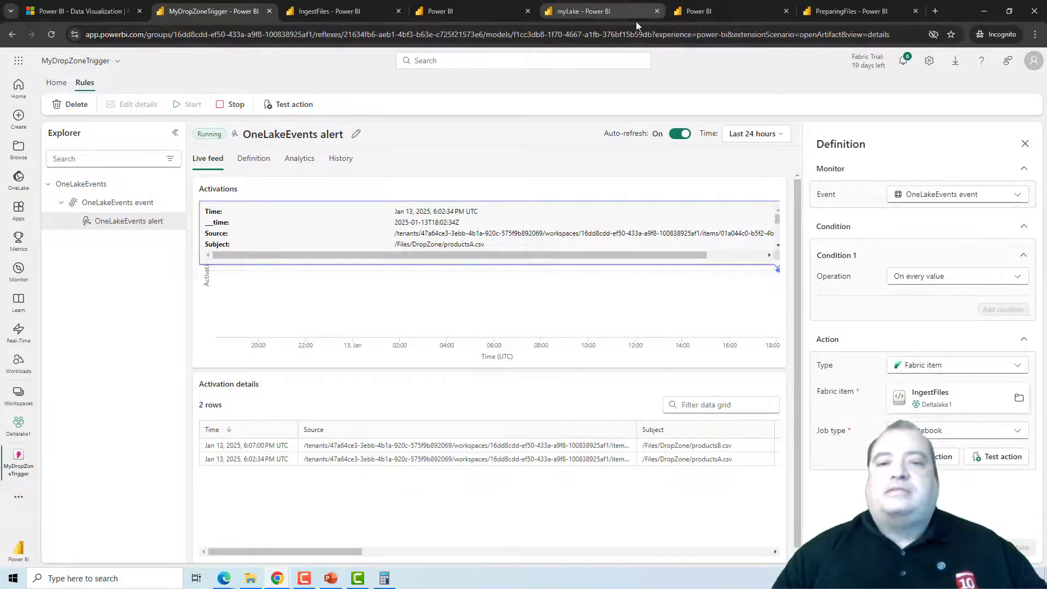
Check the DropZone folder, run the Products2 select for ProductID=717 and the count(*) query separately, and return to MyDropZoneTrigger
left_click(602, 16)
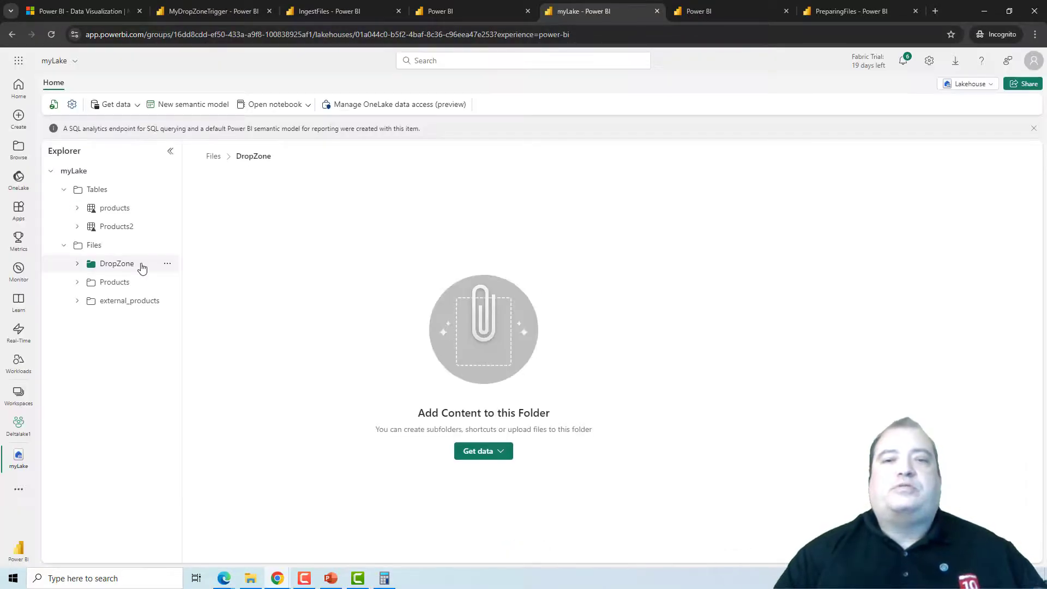
left_click(703, 11)
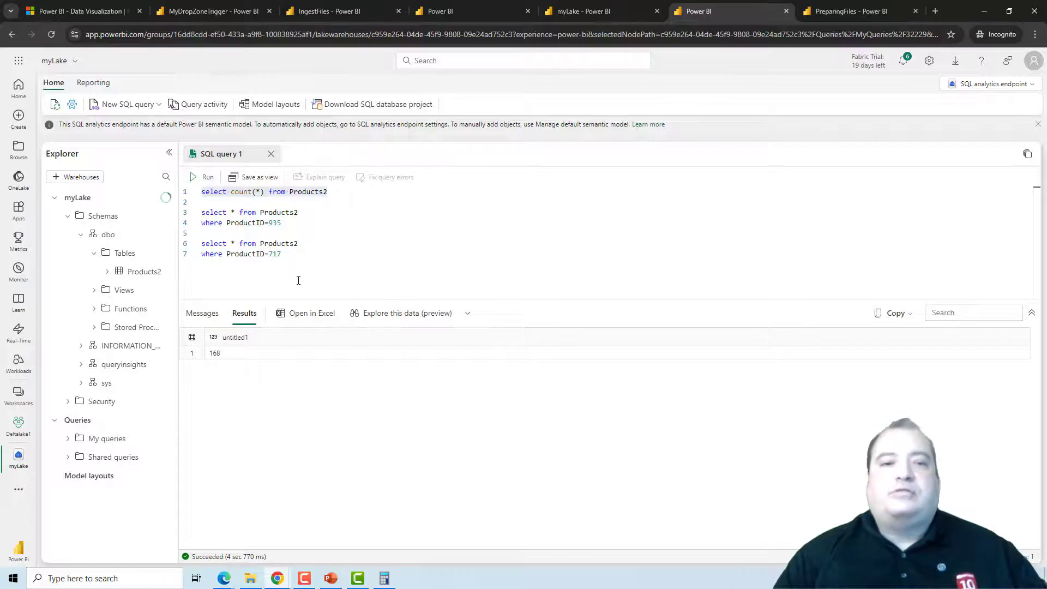
left_click_drag(287, 256, 201, 243)
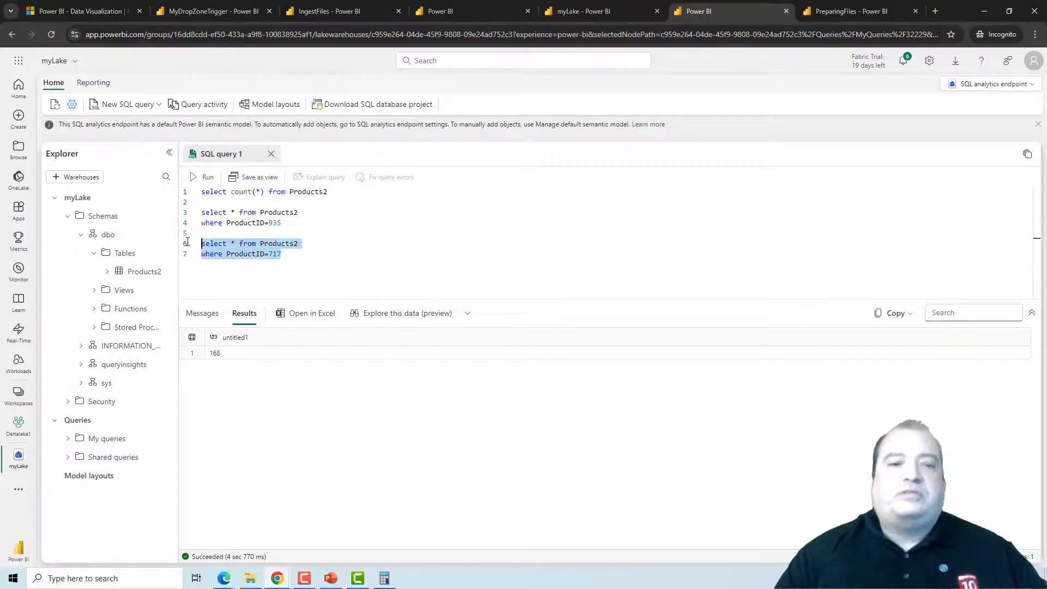
left_click(200, 178)
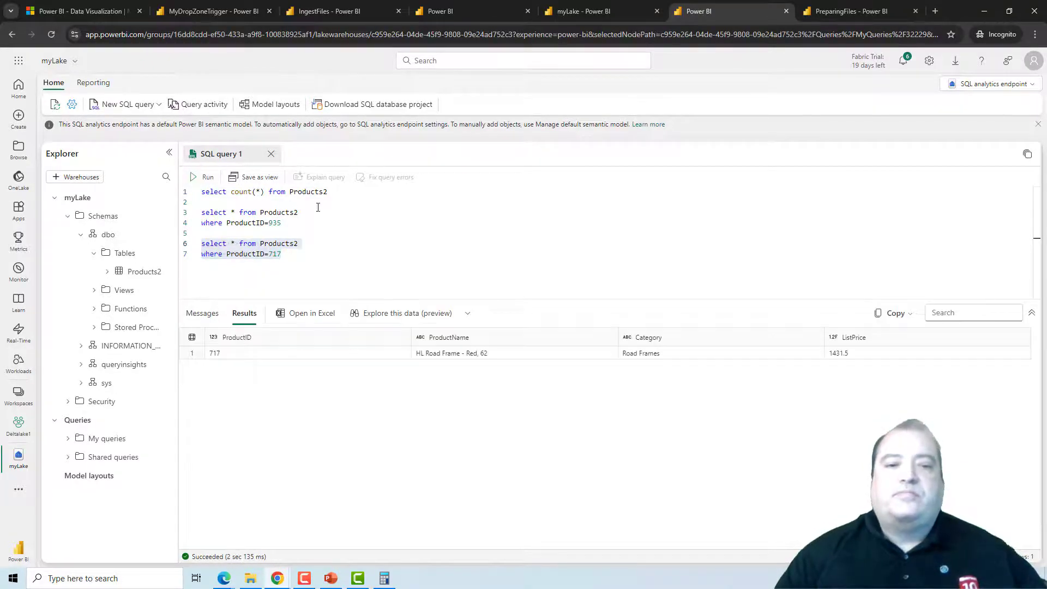
left_click_drag(329, 192, 202, 192)
left_click(198, 179)
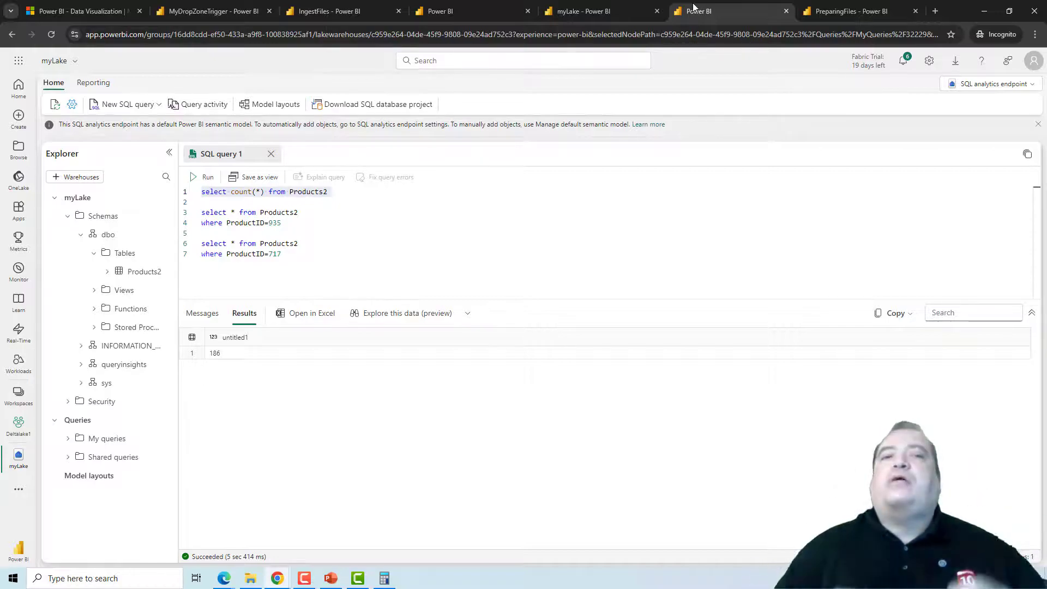
left_click(206, 5)
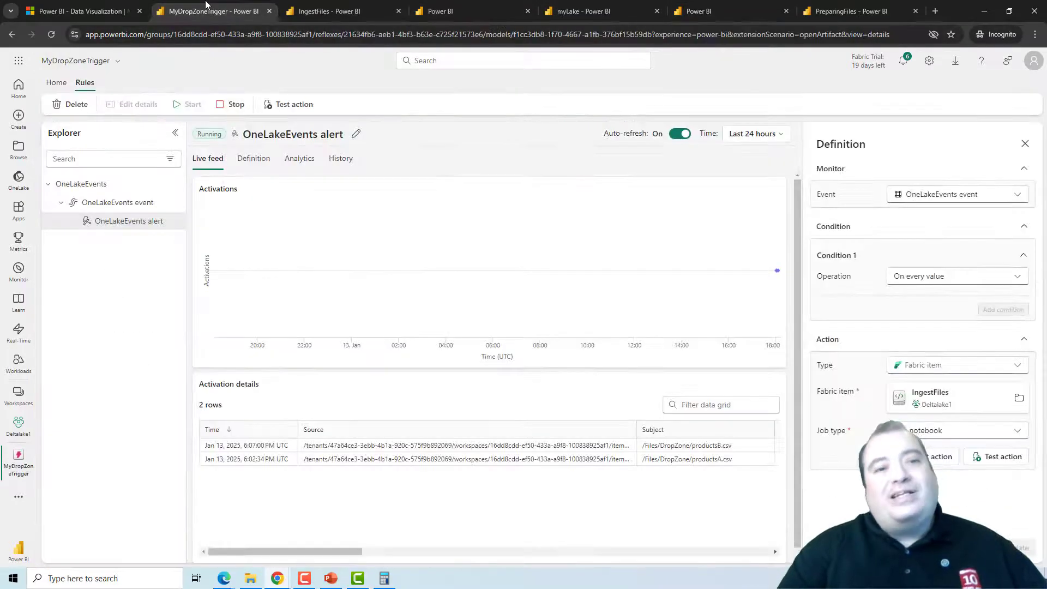